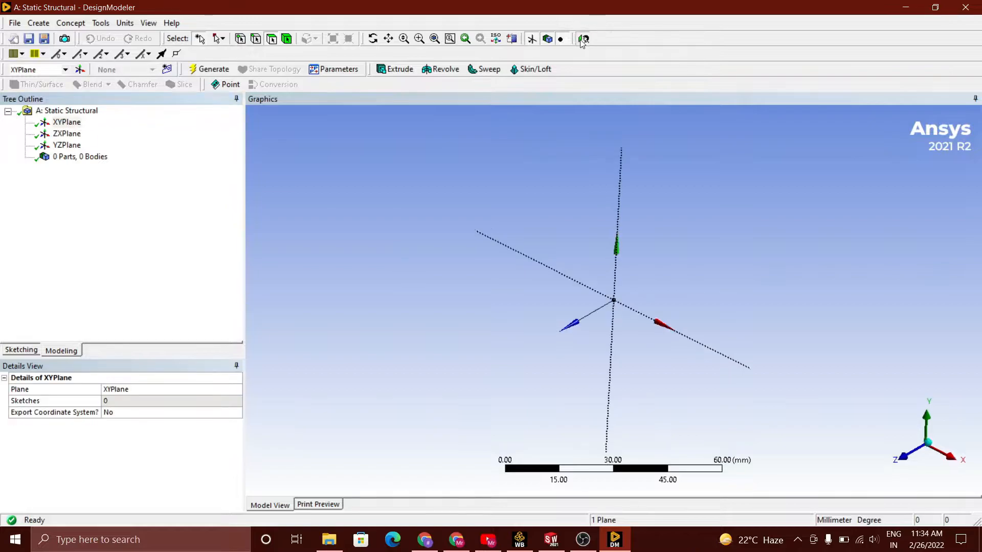
Sketch four connected horizontal lines along the X axis on XYPlane, starting at the origin, about 14.6, 14.4, 13.9 and 9.2 mm long.
{"action": "left_click", "coordinate": [24, 127]}
{"action": "left_click", "coordinate": [614, 300]}
{"action": "left_click", "coordinate": [686, 300]}
{"action": "left_click", "coordinate": [686, 300]}
{"action": "left_click", "coordinate": [719, 300]}
{"action": "left_click", "coordinate": [718, 300]}
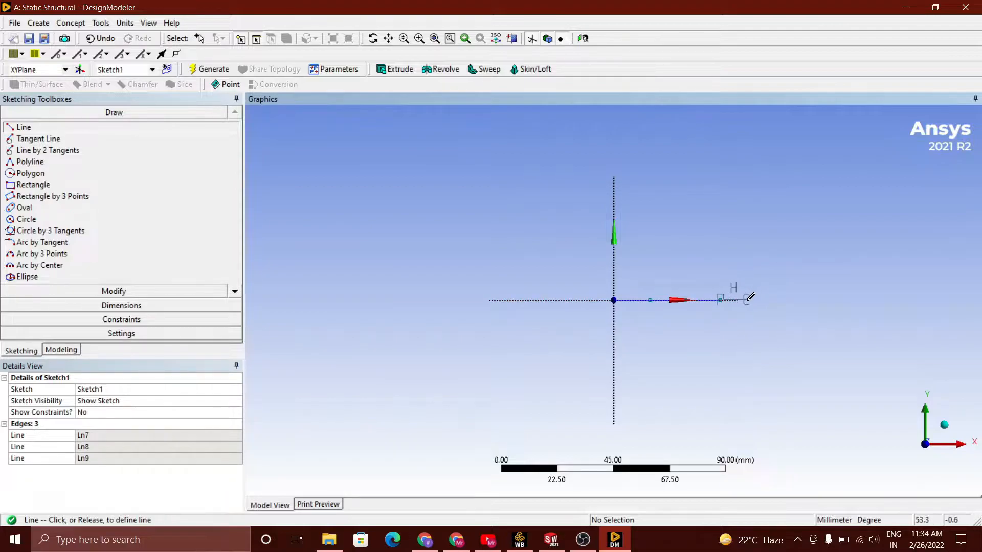
{"action": "left_click", "coordinate": [745, 299]}
Add a horizontal dimension to the first line segment at the origin, placed below the axis.
{"action": "left_click", "coordinate": [121, 305]}
{"action": "left_click", "coordinate": [34, 167]}
{"action": "left_click", "coordinate": [630, 298]}
{"action": "left_click", "coordinate": [614, 327]}
{"action": "left_click", "coordinate": [702, 301]}
{"action": "left_click", "coordinate": [668, 327]}
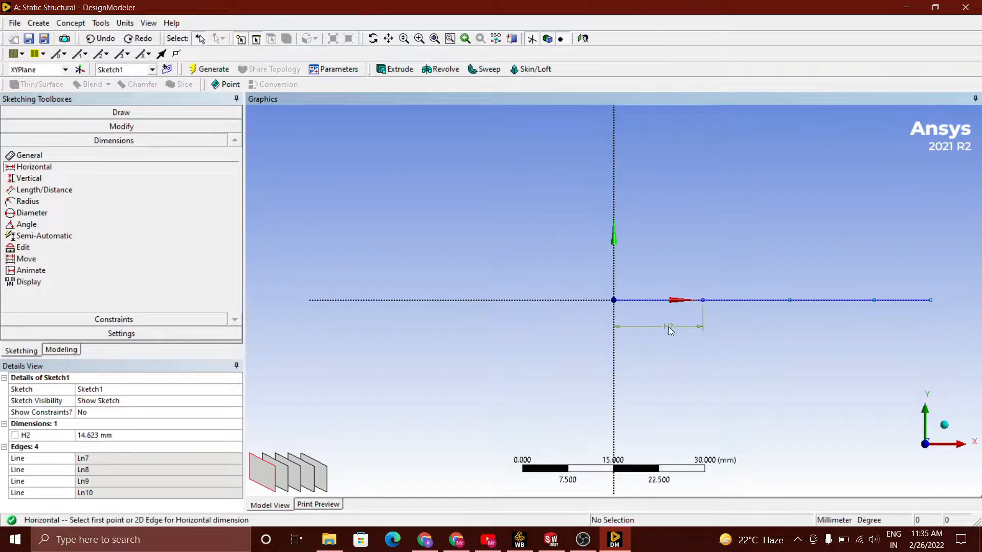
Try to dimension the second line segment horizontally, and undo the first segment's horizontal dimension.
{"action": "left_click", "coordinate": [735, 302]}
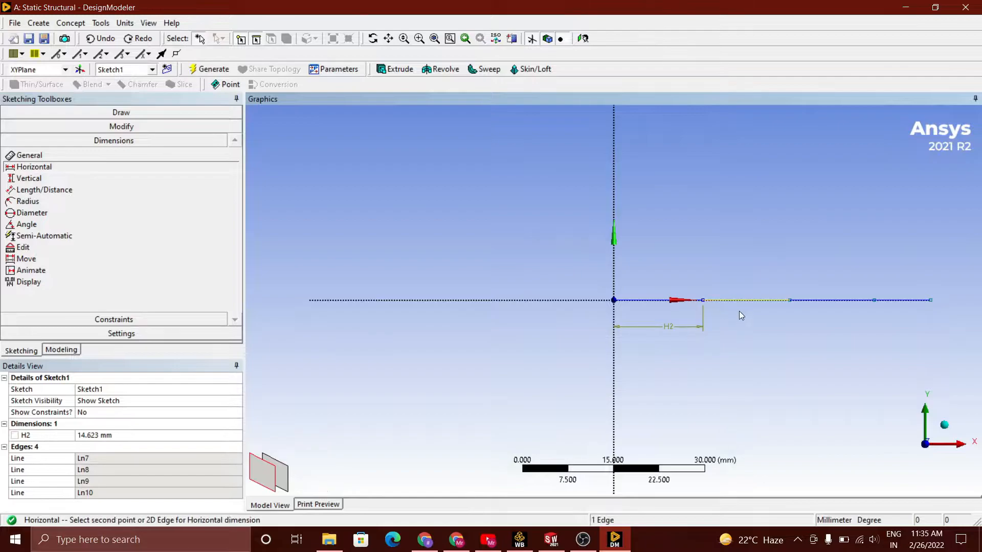
{"action": "left_click", "coordinate": [704, 300]}
{"action": "left_click", "coordinate": [790, 301]}
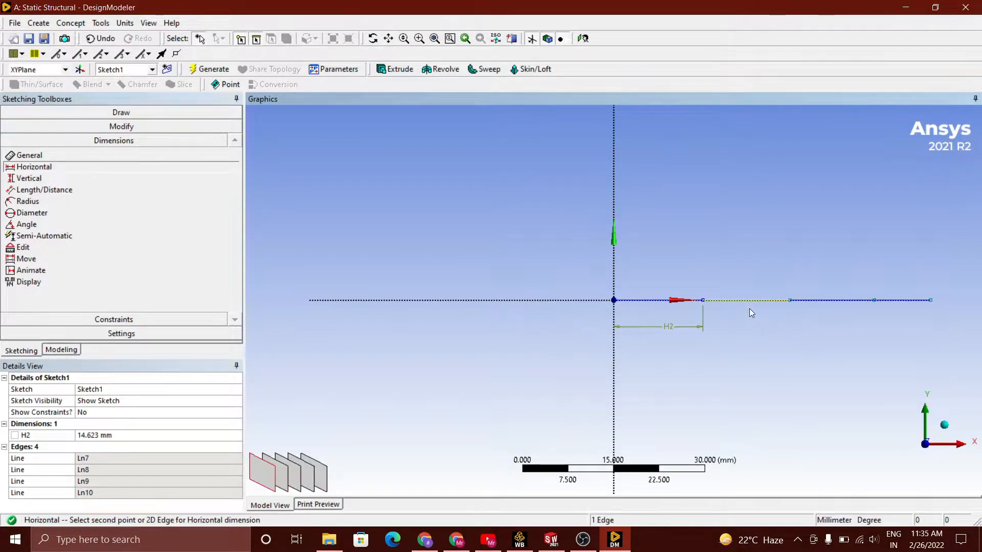
{"action": "left_click", "coordinate": [739, 327]}
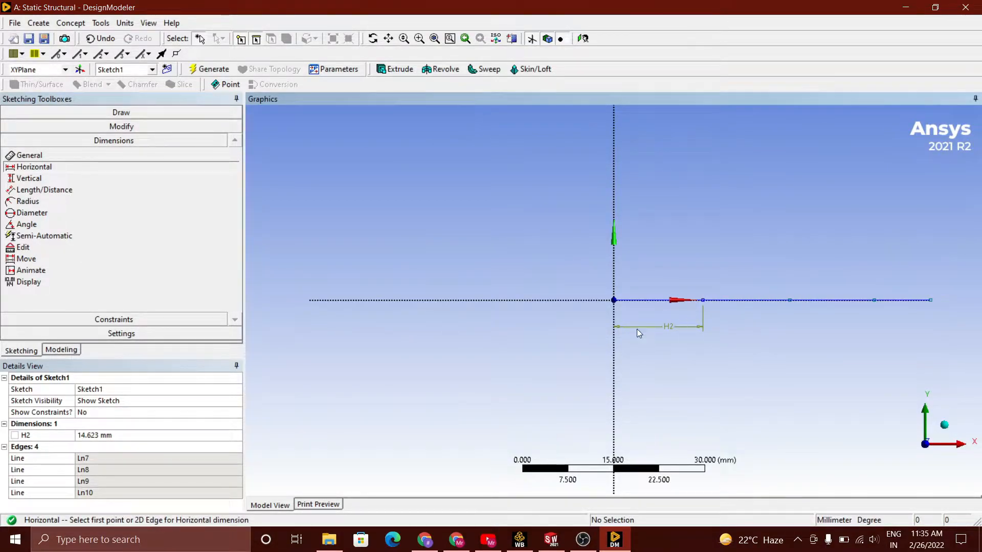
{"action": "left_click", "coordinate": [100, 38]}
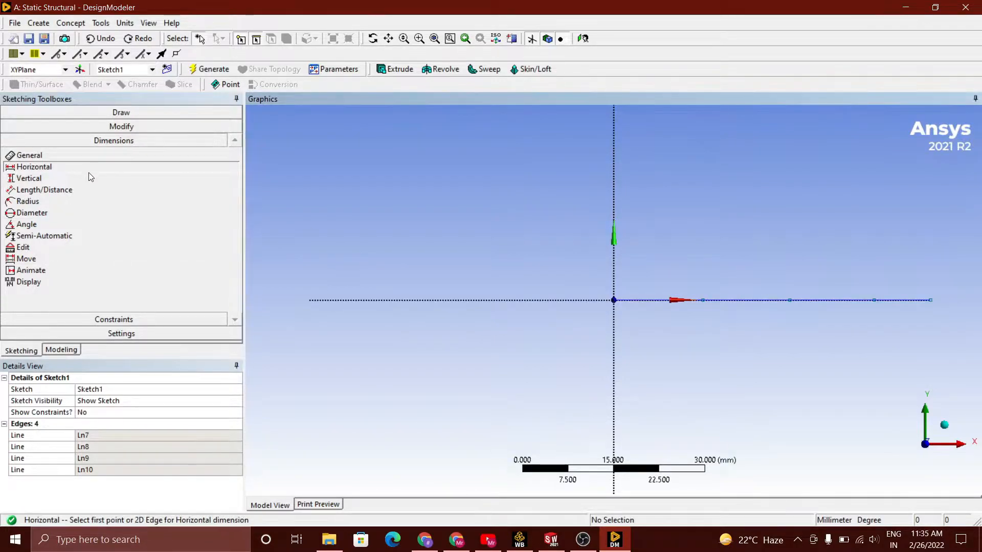
{"action": "left_click", "coordinate": [647, 306]}
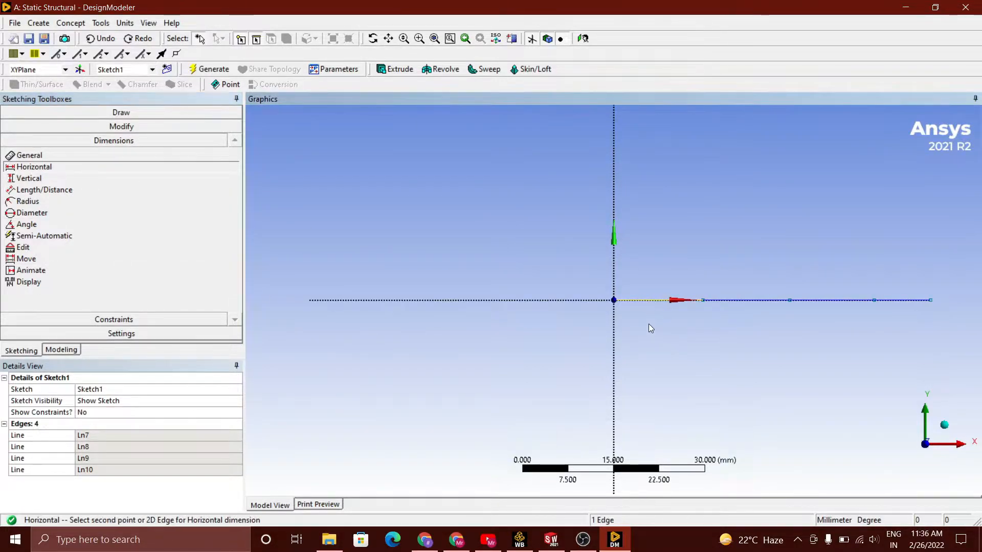
{"action": "left_click", "coordinate": [749, 312]}
{"action": "left_click", "coordinate": [730, 264]}
{"action": "left_click", "coordinate": [99, 38]}
{"action": "left_click", "coordinate": [80, 24]}
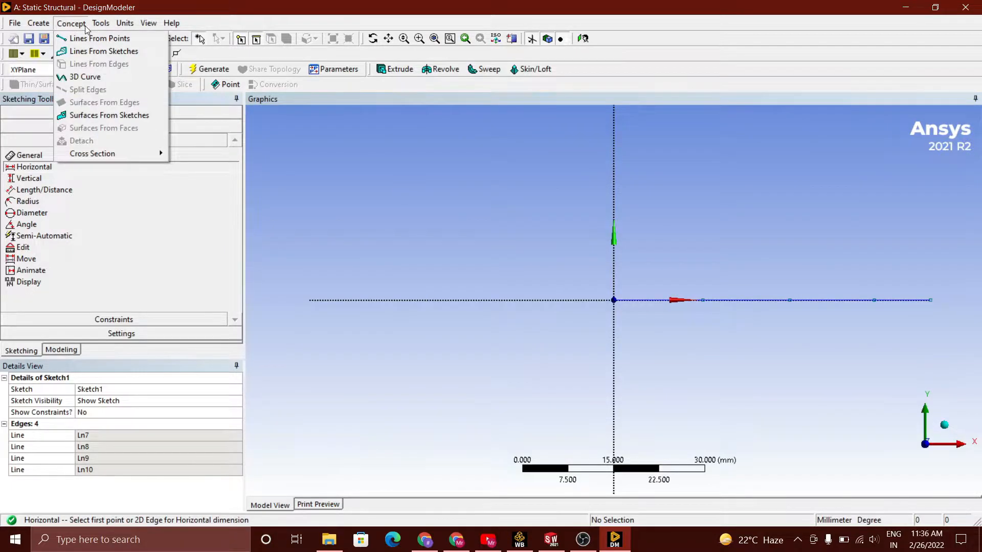
{"action": "left_click", "coordinate": [100, 23]}
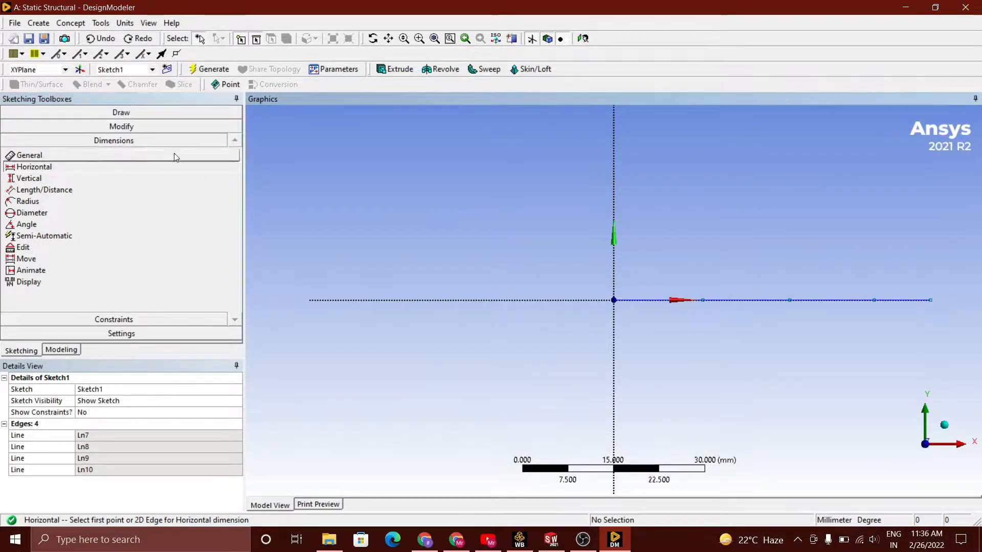
{"action": "left_click", "coordinate": [646, 300]}
{"action": "left_click", "coordinate": [734, 300]}
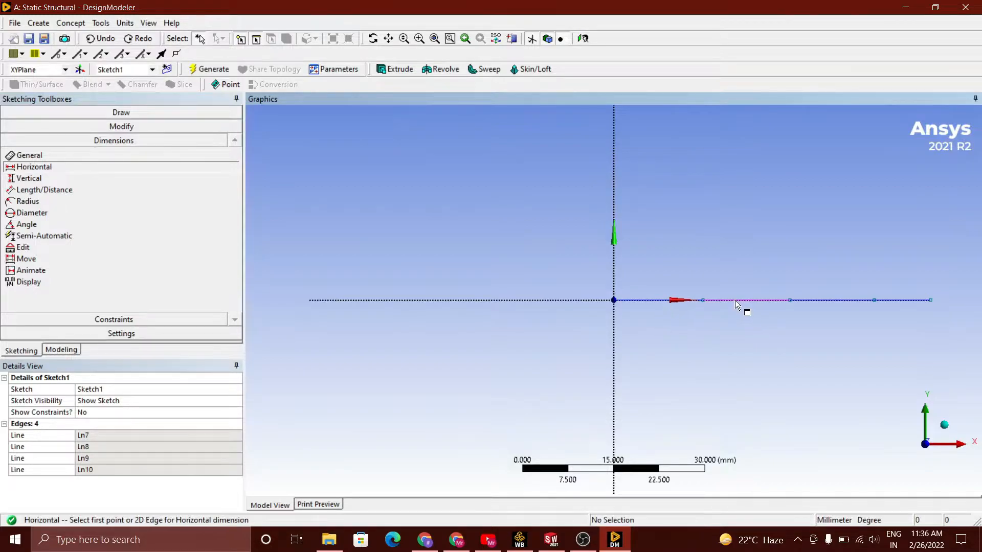
{"action": "left_click", "coordinate": [84, 436]}
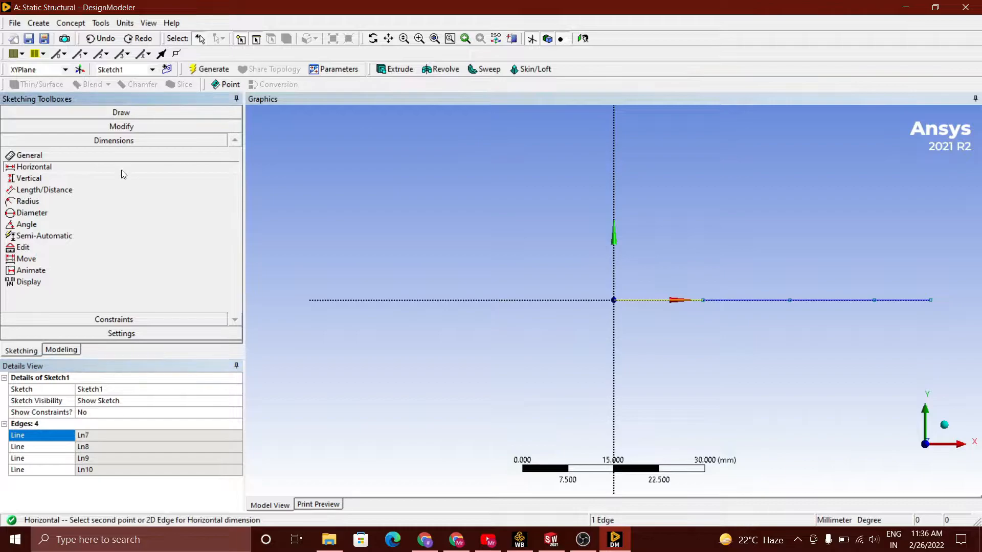
Dimension the length of each of the four line segments with General dimensions placed below the axis.
{"action": "left_click", "coordinate": [37, 178]}
{"action": "left_click", "coordinate": [35, 155]}
{"action": "left_click", "coordinate": [653, 300]}
{"action": "left_click", "coordinate": [652, 325]}
{"action": "left_click", "coordinate": [748, 301]}
{"action": "left_click", "coordinate": [749, 324]}
{"action": "left_click", "coordinate": [831, 300]}
{"action": "left_click", "coordinate": [831, 325]}
{"action": "left_click", "coordinate": [902, 300]}
{"action": "left_click", "coordinate": [898, 325]}
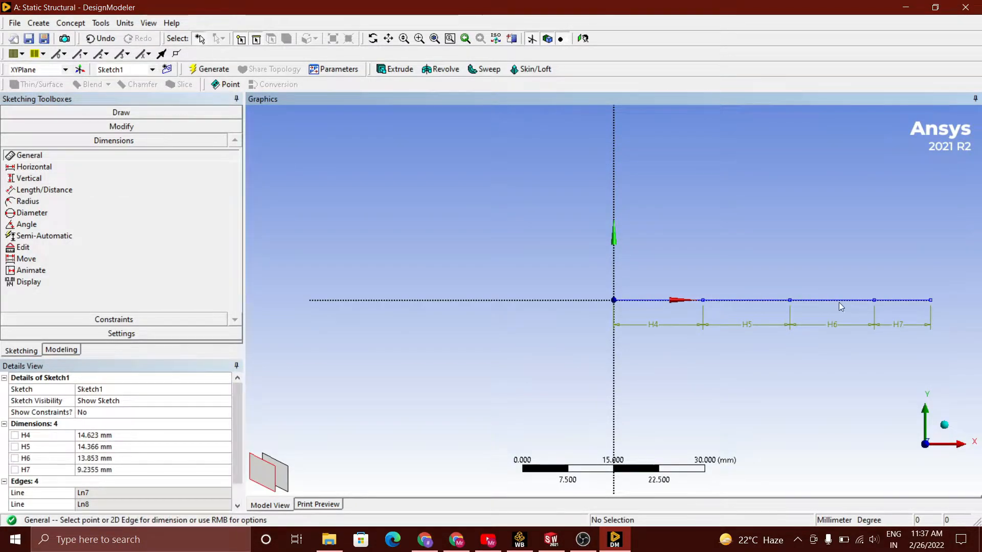
Set the four segment lengths, in order from the origin, to 1000, 1000, 2000 and 1000 mm.
{"action": "left_click", "coordinate": [113, 435]}
{"action": "type", "text": "1000"}
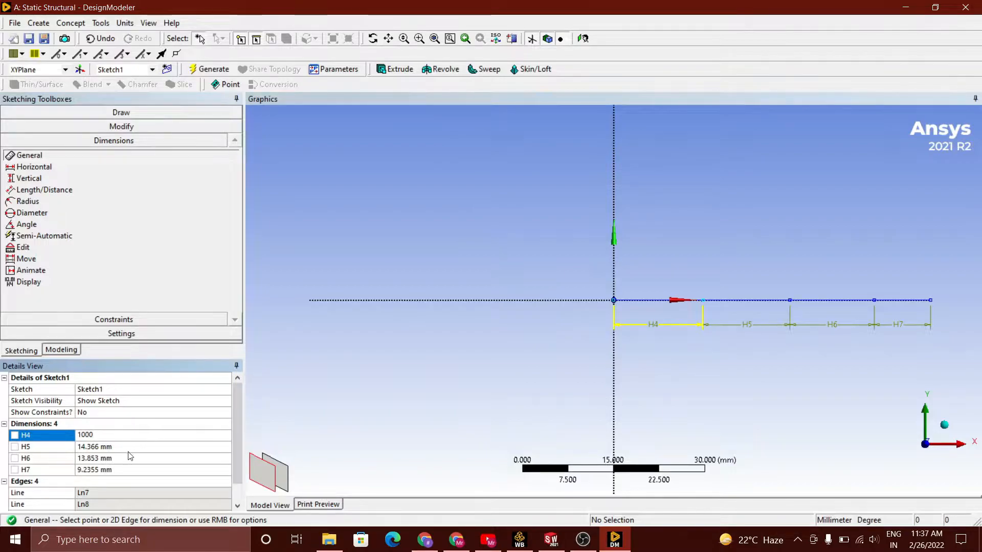
{"action": "key", "text": "Return"}
{"action": "type", "text": "1000"}
{"action": "key", "text": "Return"}
{"action": "type", "text": "200"}
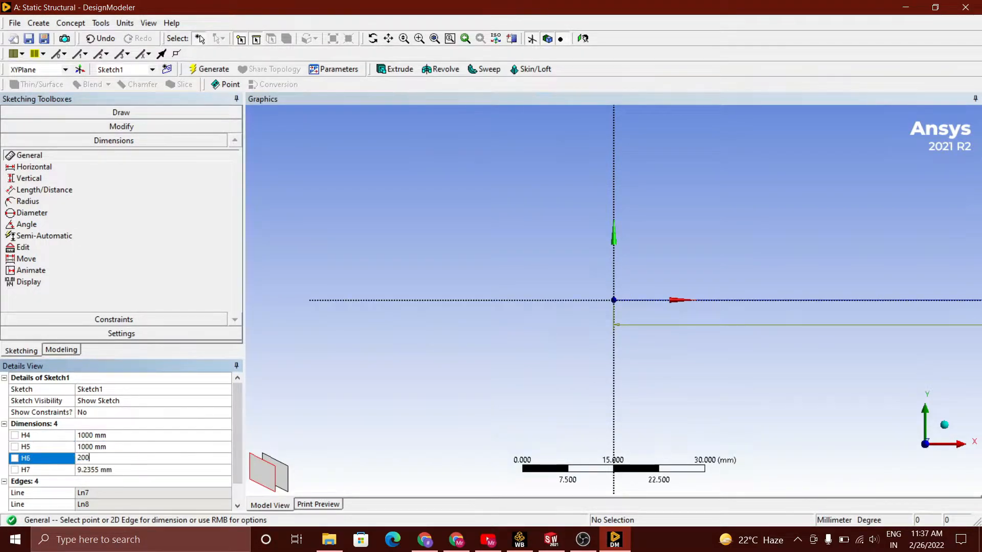
{"action": "type", "text": "0"}
{"action": "key", "text": "Return"}
{"action": "type", "text": "1"}
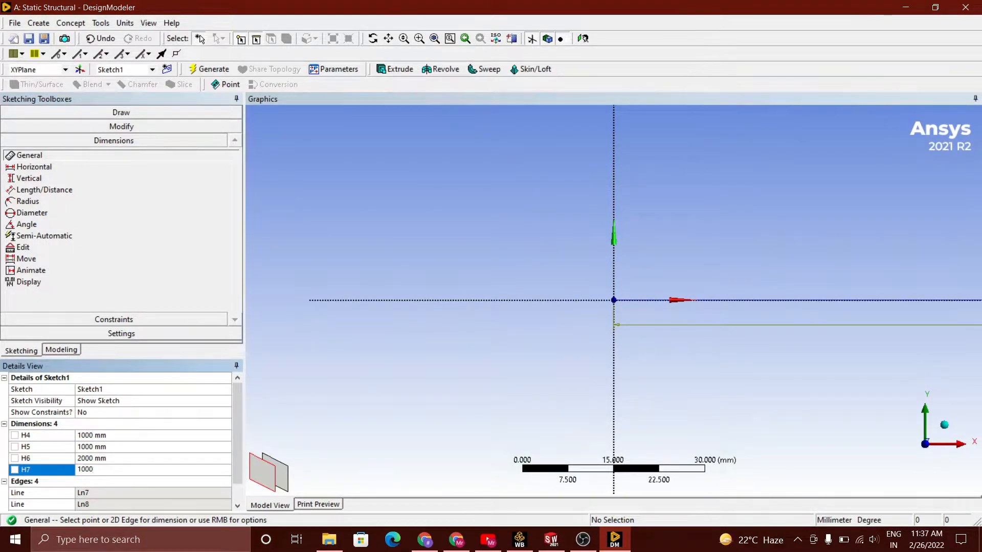
{"action": "type", "text": "000"}
{"action": "key", "text": "Return"}
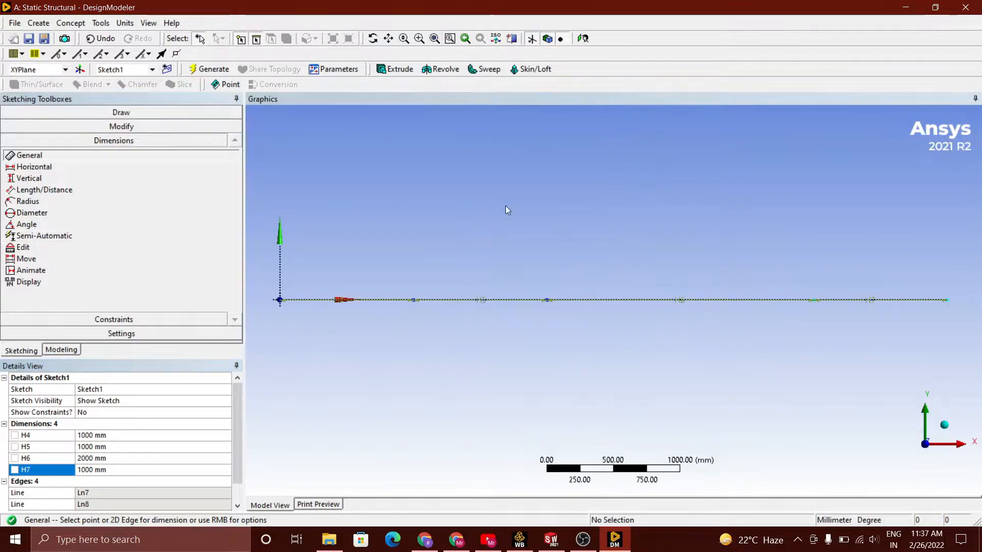
Create a rectangular cross section with B and H both set to 100 mm.
{"action": "left_click", "coordinate": [70, 23]}
{"action": "mouse_move", "coordinate": [149, 153]}
{"action": "left_click", "coordinate": [199, 154]}
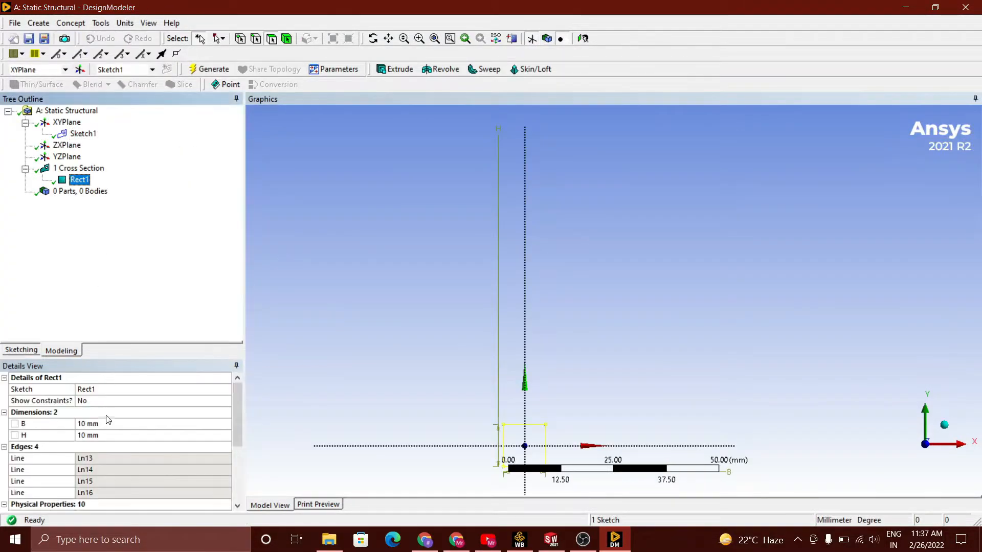
{"action": "left_click", "coordinate": [89, 424]}
{"action": "type", "text": "100"}
{"action": "left_click", "coordinate": [119, 435]}
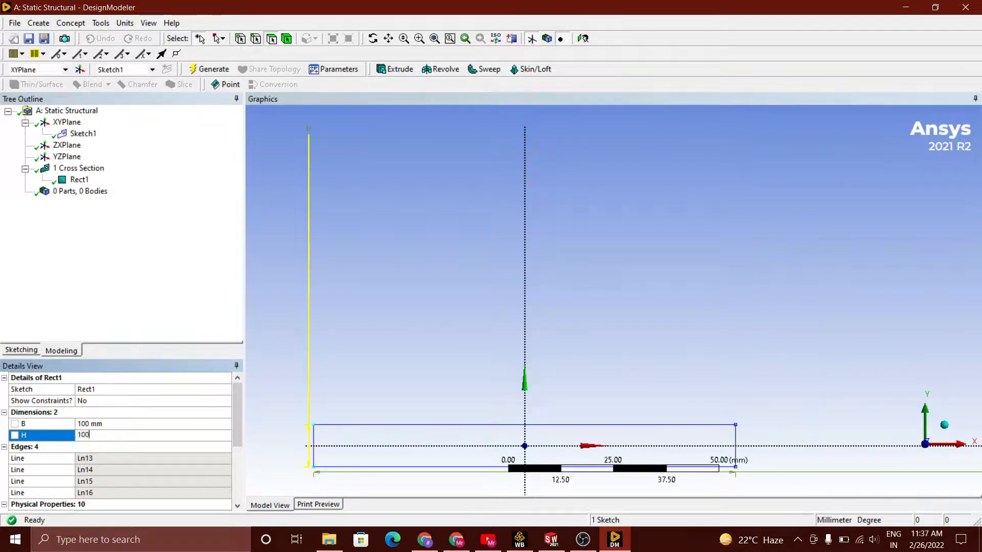
{"action": "type", "text": "100"}
{"action": "left_click", "coordinate": [144, 300]}
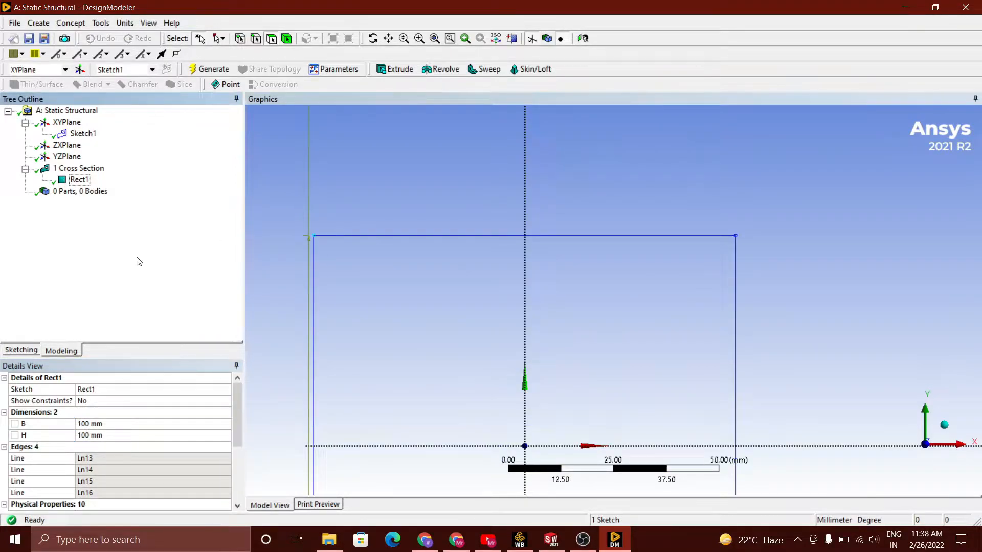
{"action": "scroll", "coordinate": [347, 314], "scroll_direction": "down", "scroll_amount": 8}
{"action": "left_click", "coordinate": [450, 39]}
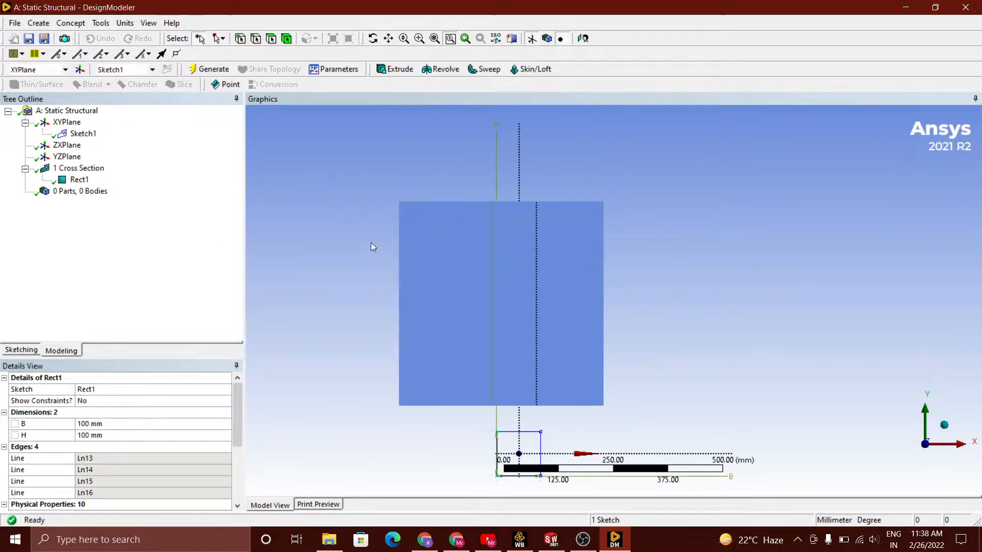
{"action": "left_click_drag", "start_coordinate": [345, 251], "coordinate": [523, 330]}
{"action": "left_click", "coordinate": [70, 180]}
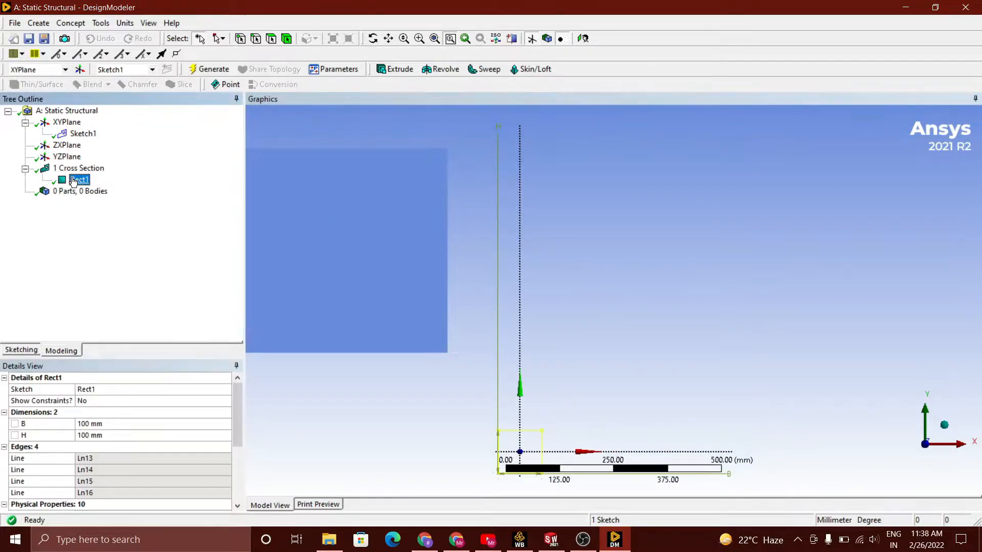
{"action": "left_click", "coordinate": [80, 191]}
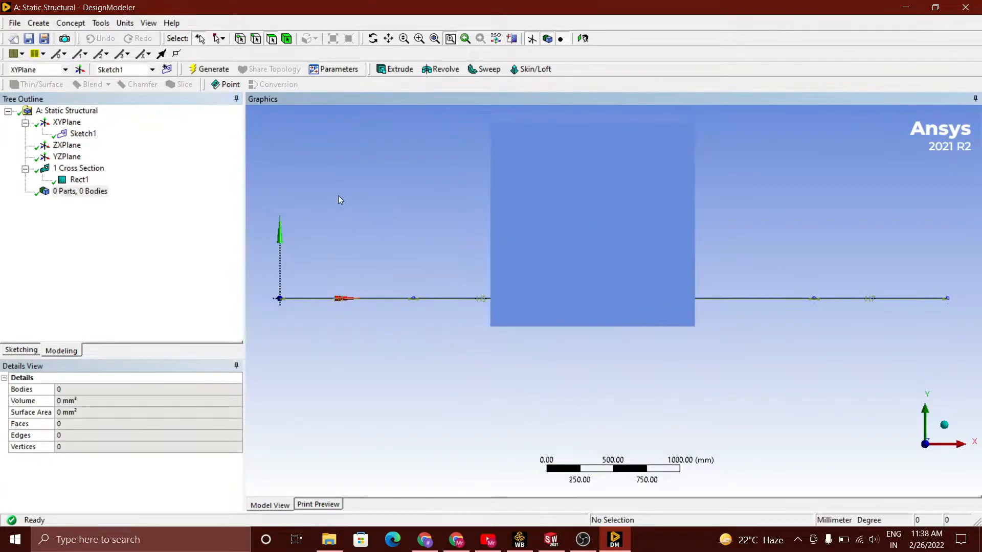
Generate a line body with Lines From Sketches, using the four-segment sketch as base object and the Add Material operation.
{"action": "left_click", "coordinate": [71, 23]}
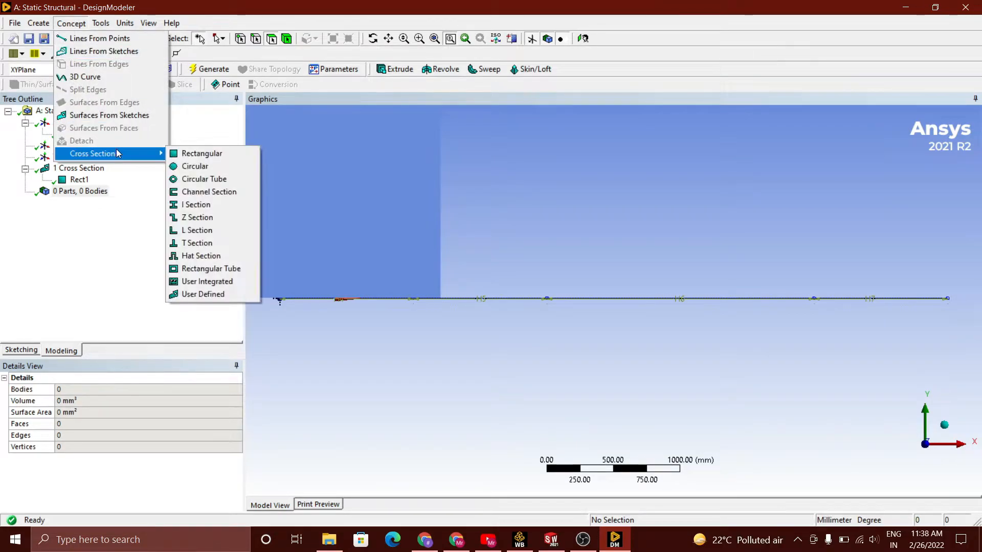
{"action": "left_click", "coordinate": [113, 57]}
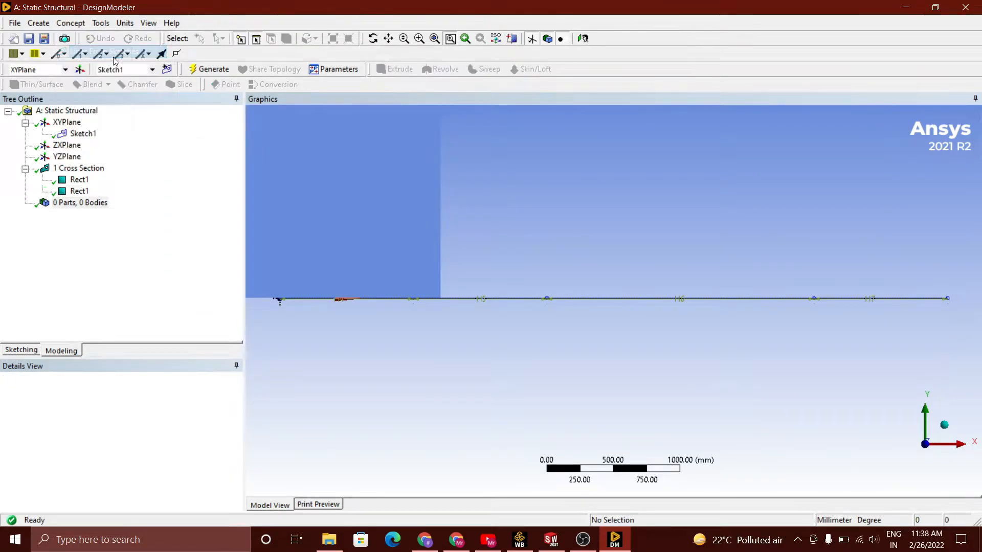
{"action": "left_click", "coordinate": [413, 304]}
{"action": "left_click", "coordinate": [419, 39]}
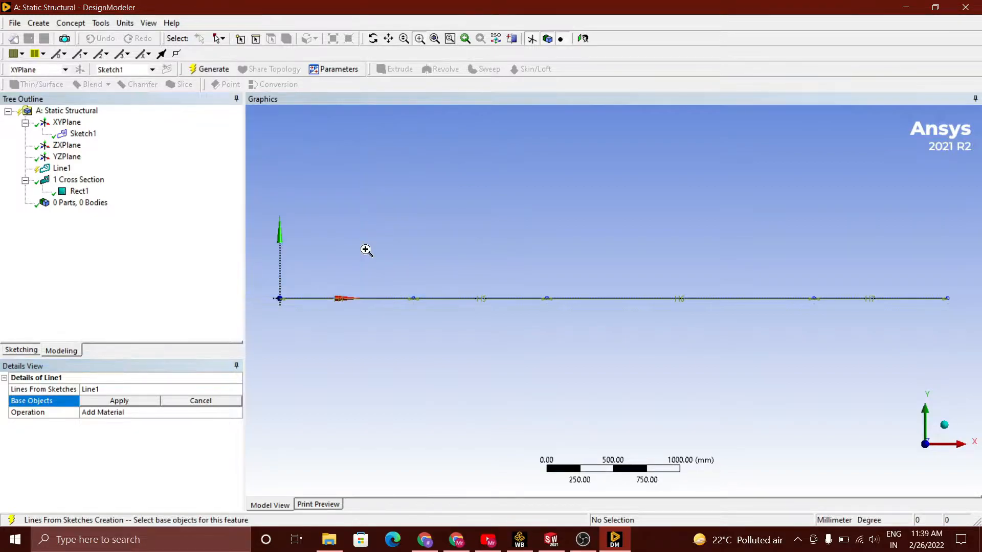
{"action": "left_click", "coordinate": [382, 300]}
{"action": "left_click", "coordinate": [492, 299], "text": "ctrl"}
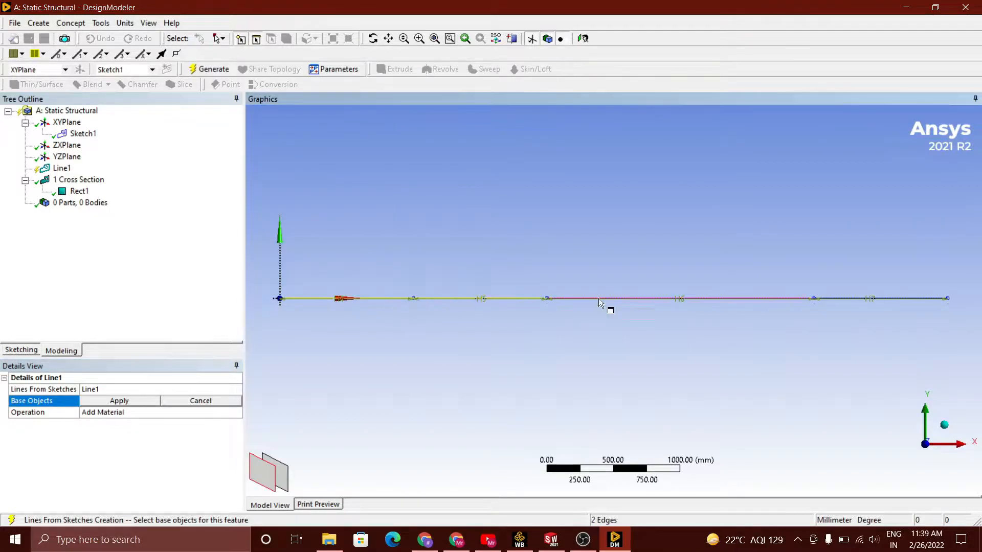
{"action": "left_click", "coordinate": [149, 400]}
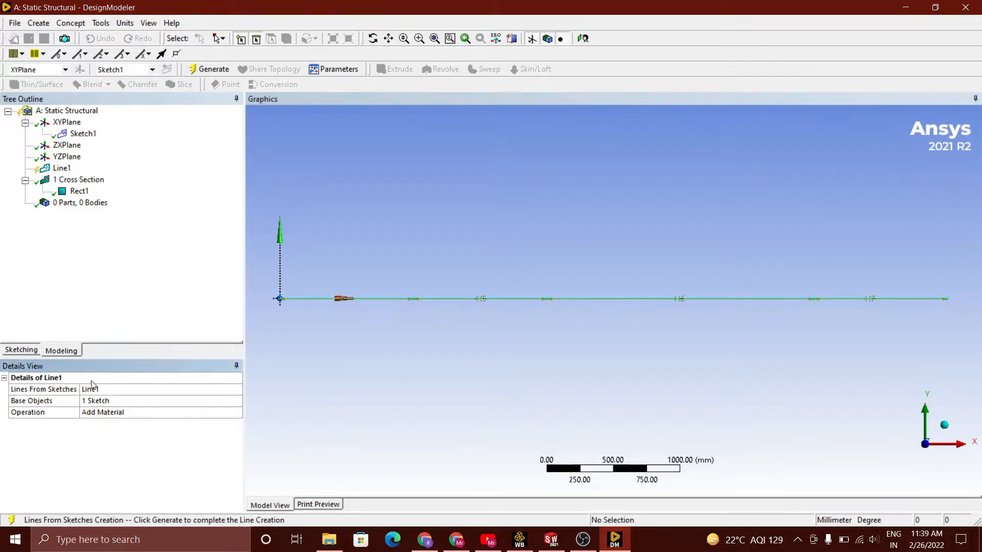
{"action": "left_click", "coordinate": [214, 70]}
Assign the Rect1 cross section to the generated line body.
{"action": "left_click", "coordinate": [25, 203]}
{"action": "left_click", "coordinate": [86, 215]}
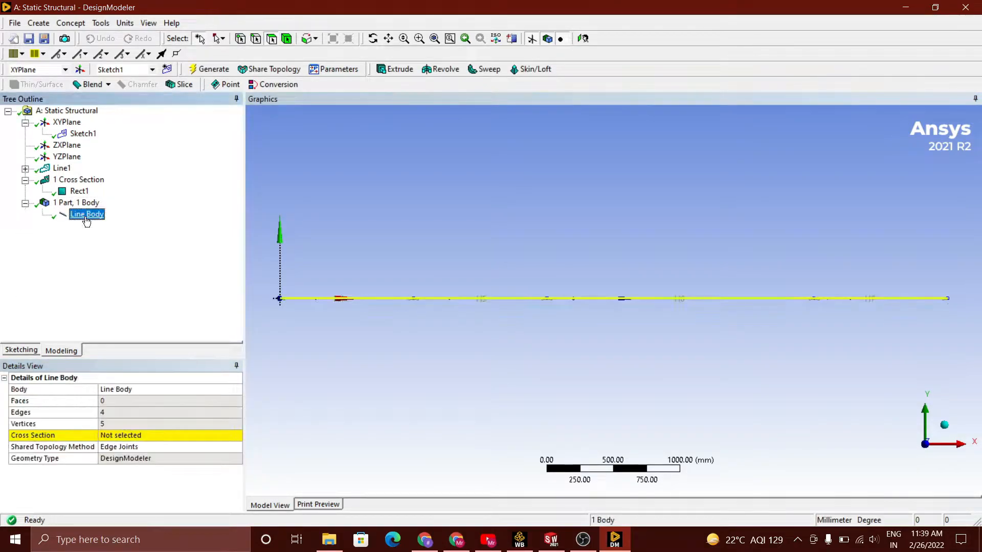
{"action": "left_click", "coordinate": [235, 435]}
{"action": "left_click", "coordinate": [118, 446]}
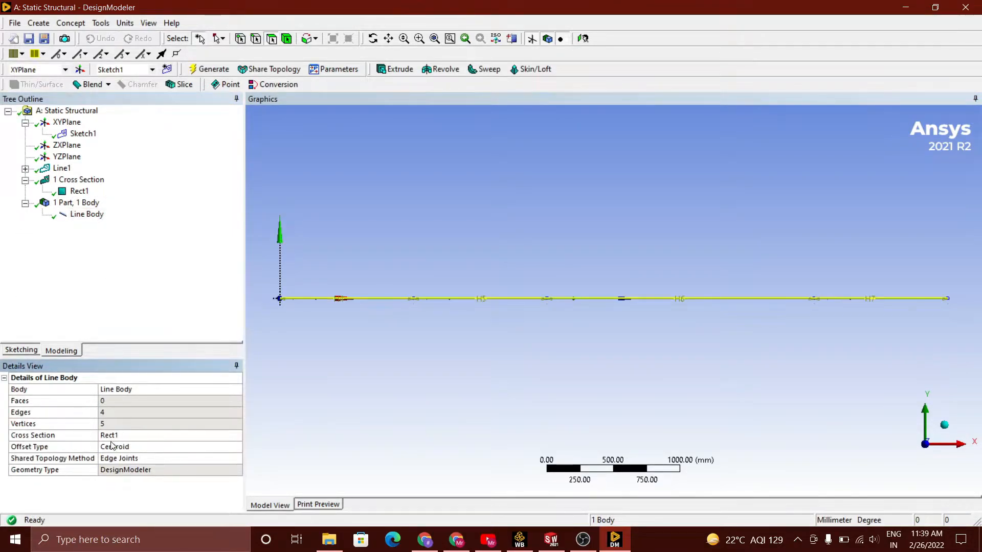
{"action": "left_click", "coordinate": [438, 309]}
Hide the cross section alignments and display the cross section solids to inspect the beam's shape.
{"action": "left_click", "coordinate": [149, 23]}
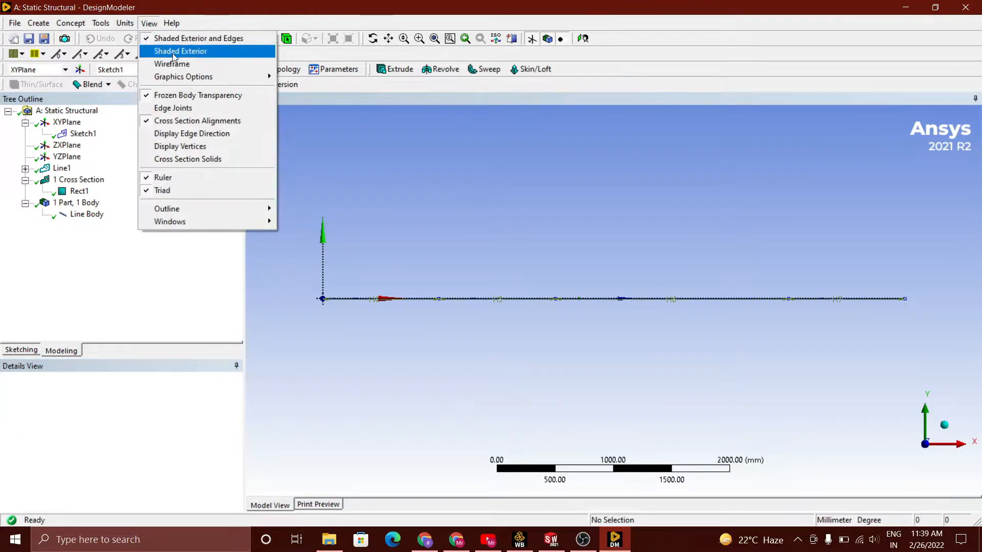
{"action": "mouse_move", "coordinate": [187, 78]}
{"action": "left_click", "coordinate": [174, 121]}
{"action": "left_click", "coordinate": [149, 23]}
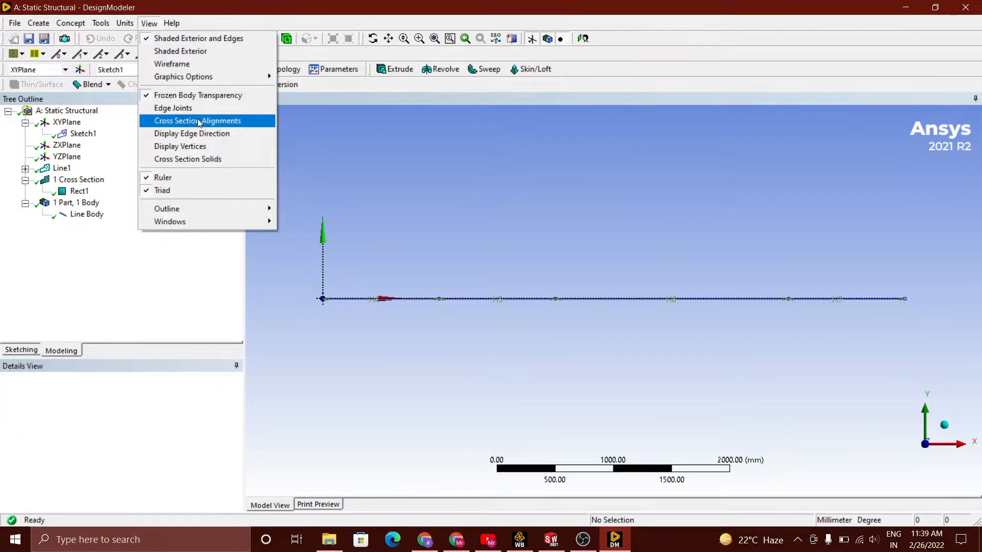
{"action": "left_click", "coordinate": [199, 160]}
{"action": "scroll", "coordinate": [466, 262], "scroll_direction": "up", "scroll_amount": 3}
{"action": "middle_click_drag", "start_coordinate": [401, 347], "coordinate": [403, 343]}
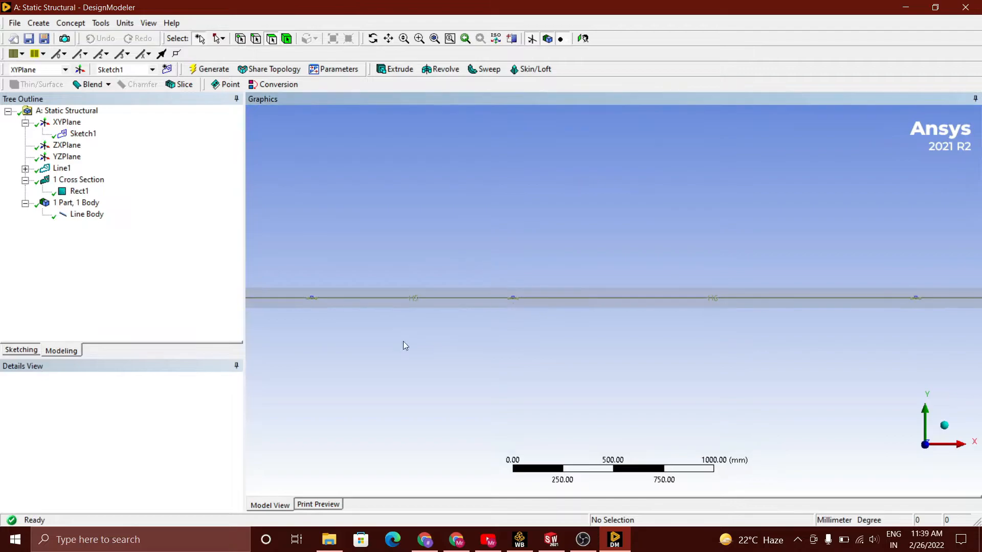
{"action": "scroll", "coordinate": [503, 357], "scroll_direction": "down", "scroll_amount": 2}
{"action": "middle_click_drag", "start_coordinate": [504, 356], "coordinate": [536, 353]}
Show the cross section alignments again and turn off the cross section solids display.
{"action": "left_click", "coordinate": [148, 23]}
{"action": "left_click", "coordinate": [176, 122]}
{"action": "left_click", "coordinate": [148, 23]}
{"action": "left_click", "coordinate": [202, 159]}
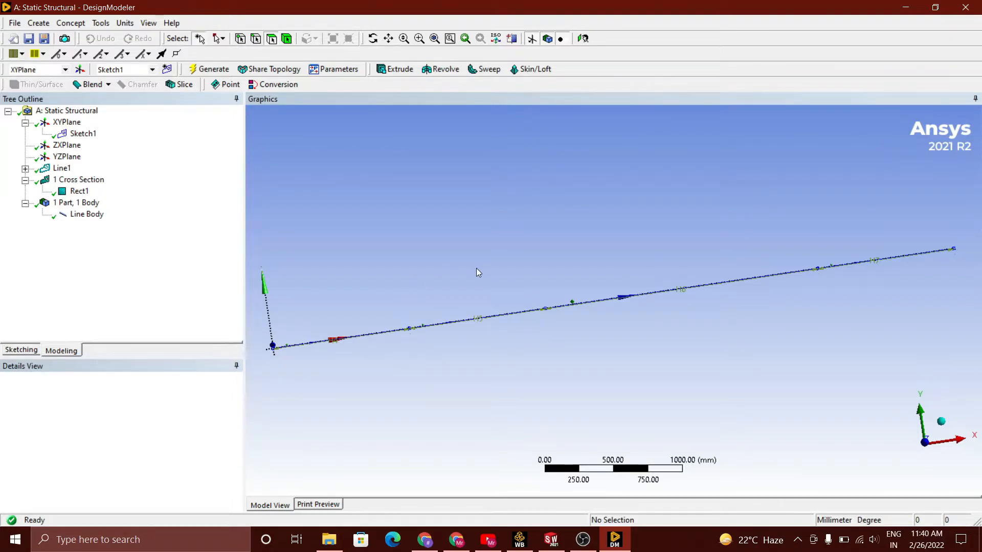
Open the Static Structural model in Ansys Mechanical from Workbench and set its units to Metric (mm, kg, N, s, mV, mA).
{"action": "left_click", "coordinate": [519, 539]}
{"action": "double_click", "coordinate": [170, 149]}
{"action": "left_click", "coordinate": [125, 23]}
{"action": "left_click", "coordinate": [144, 63]}
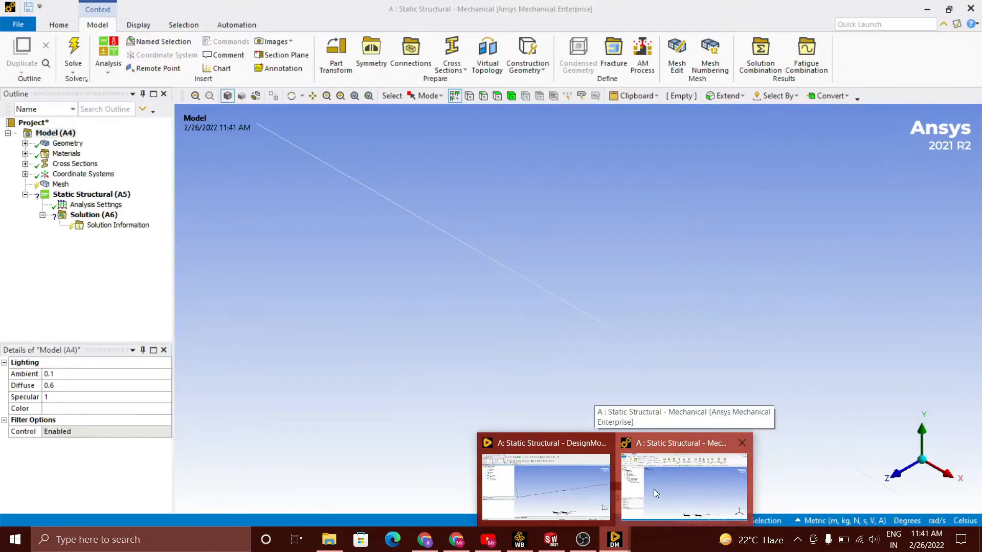
{"action": "left_click", "coordinate": [654, 489]}
{"action": "left_click", "coordinate": [828, 520]}
{"action": "left_click", "coordinate": [838, 290]}
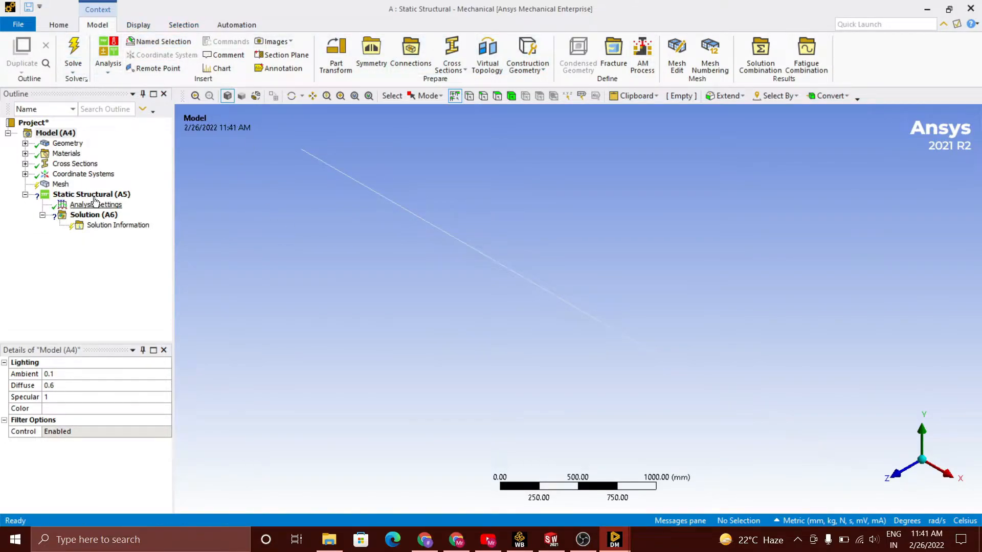
Set the mesh's Span Angle Center to Fine and generate the beam mesh.
{"action": "left_click", "coordinate": [60, 186]}
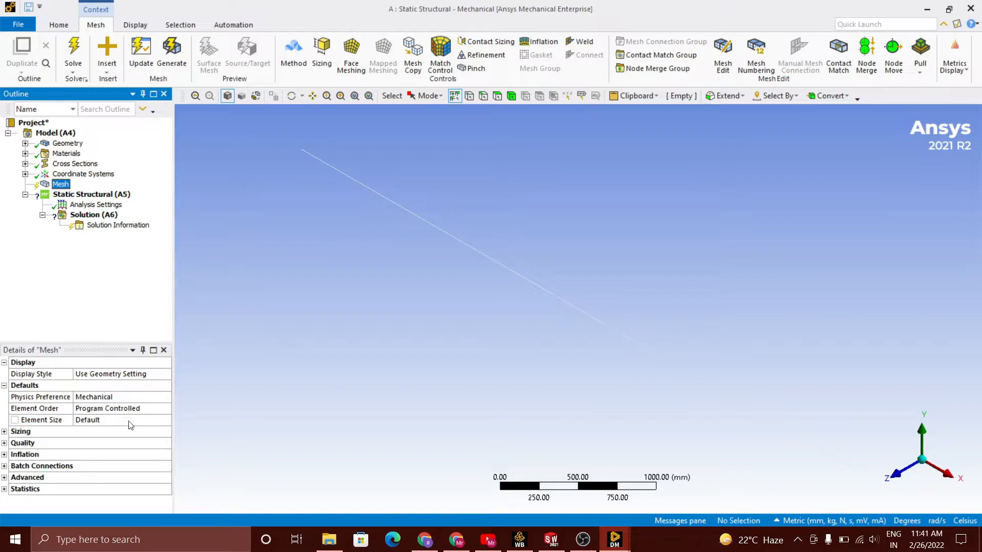
{"action": "left_click", "coordinate": [4, 432]}
{"action": "scroll", "coordinate": [113, 464], "scroll_direction": "down", "scroll_amount": 1}
{"action": "left_click", "coordinate": [118, 465]}
{"action": "left_click", "coordinate": [131, 494]}
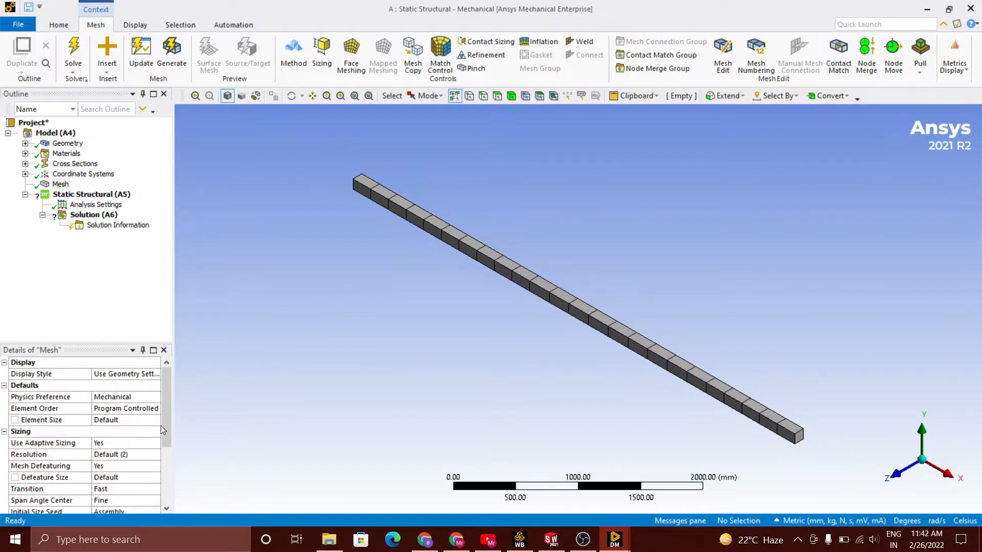
{"action": "scroll", "coordinate": [162, 429], "scroll_direction": "down", "scroll_amount": 1}
Add a Fixed Support scoped to the vertex at the beam's start, opposite the free end.
{"action": "right_click", "coordinate": [91, 195]}
{"action": "mouse_move", "coordinate": [154, 205]}
{"action": "left_click", "coordinate": [286, 210]}
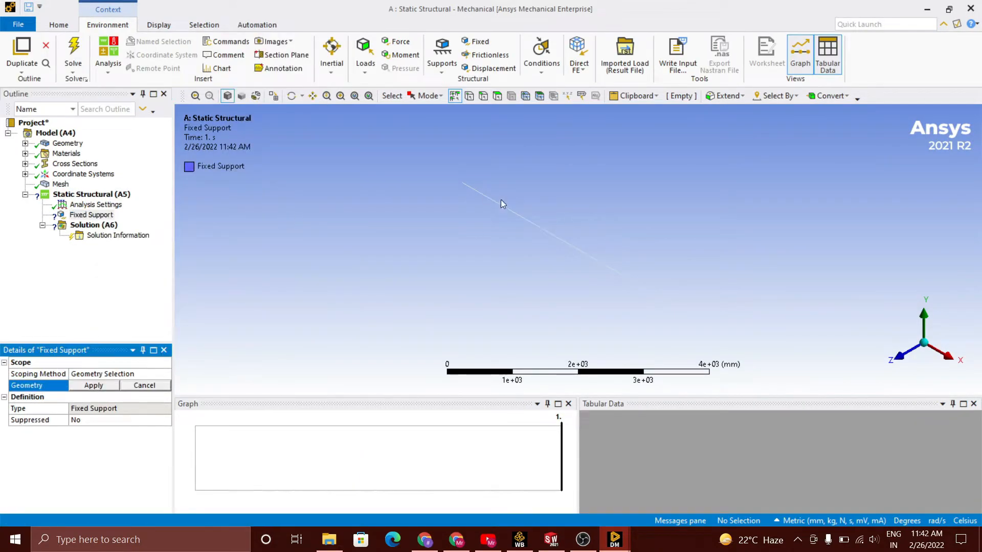
{"action": "left_click", "coordinate": [469, 95]}
{"action": "left_click", "coordinate": [463, 183]}
{"action": "left_click", "coordinate": [94, 385]}
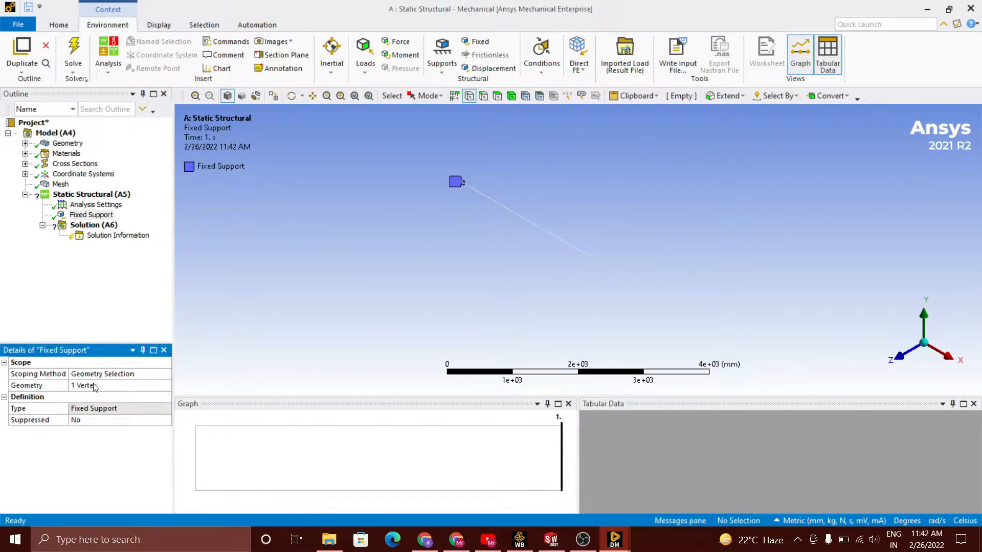
Add a Force at the vertex between the first and second beam segments, defined by components with Y Component -1000 N.
{"action": "right_click", "coordinate": [109, 194]}
{"action": "mouse_move", "coordinate": [134, 200]}
{"action": "left_click", "coordinate": [281, 81]}
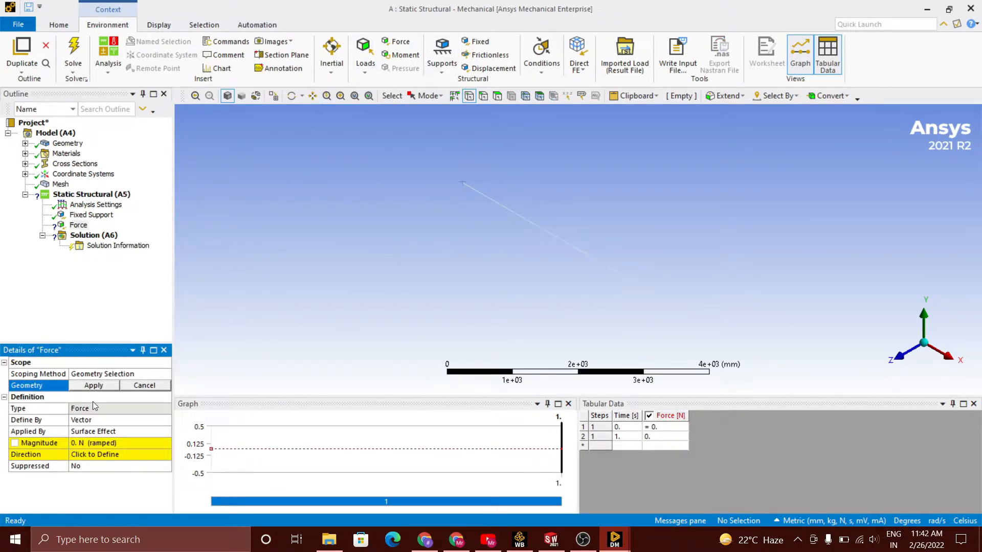
{"action": "left_click", "coordinate": [511, 211]}
{"action": "left_click", "coordinate": [118, 419]}
{"action": "left_click", "coordinate": [143, 435]}
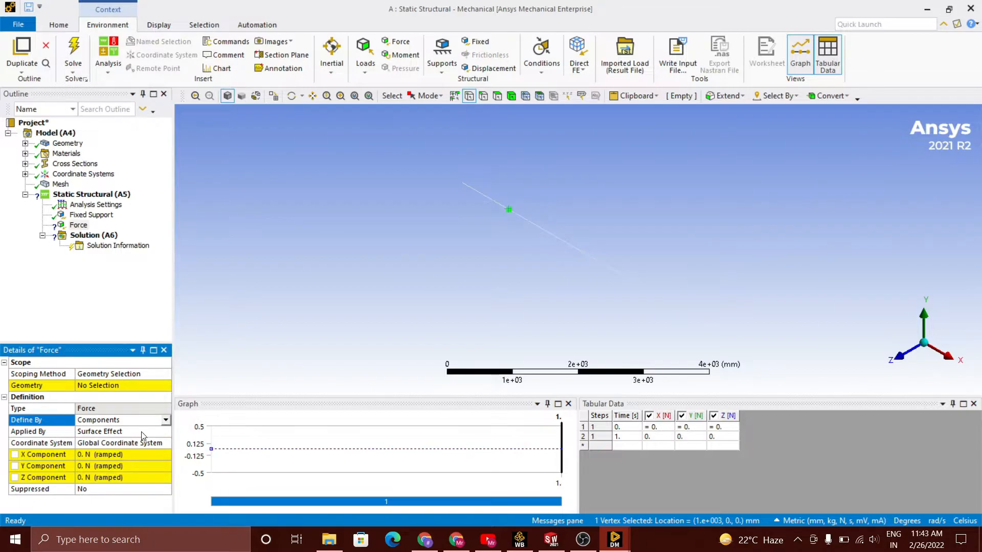
{"action": "left_click", "coordinate": [107, 466]}
{"action": "type", "text": "-1000"}
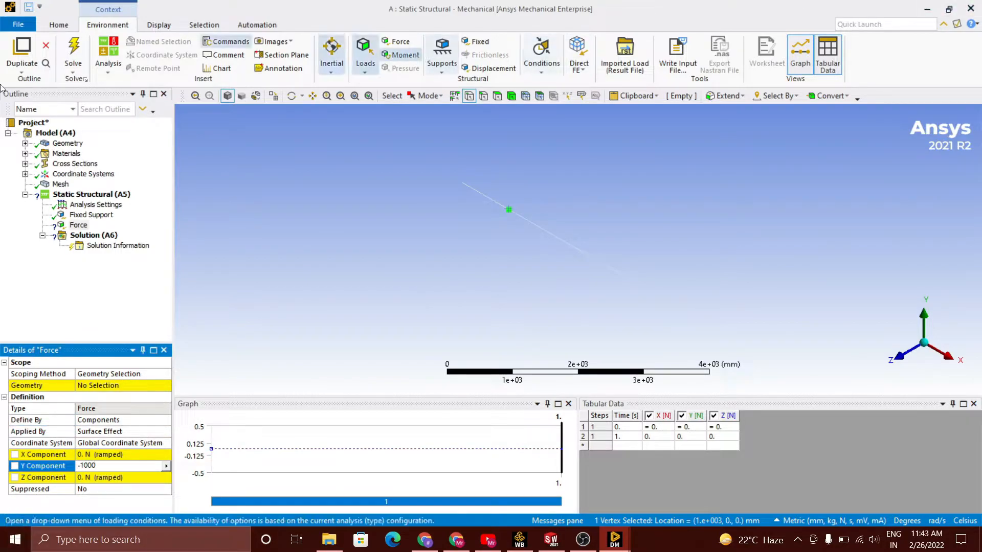
{"action": "key", "text": "Return"}
Add a second Force at the beam's free-end vertex, defined by components with Y Component -1000 N.
{"action": "right_click", "coordinate": [92, 194]}
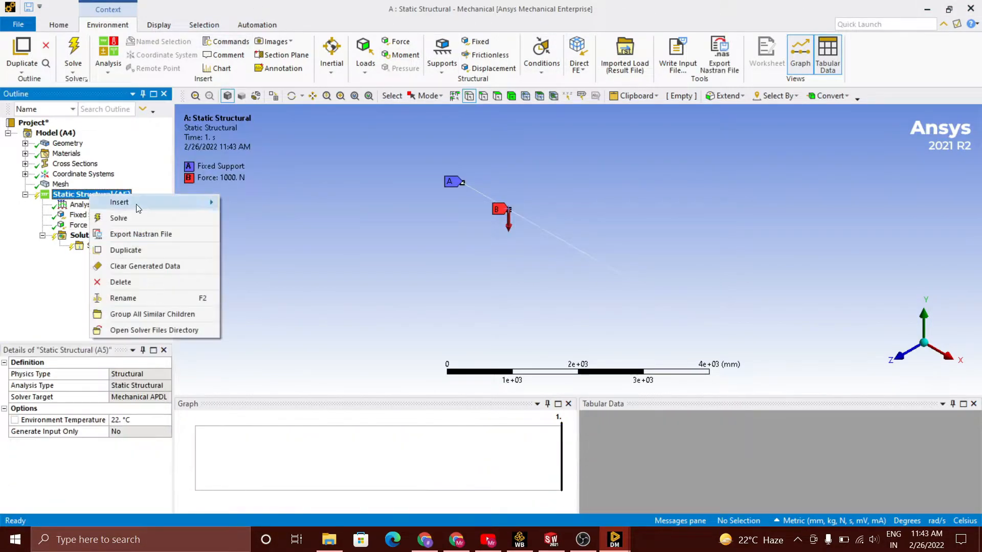
{"action": "mouse_move", "coordinate": [123, 201]}
{"action": "left_click", "coordinate": [270, 83]}
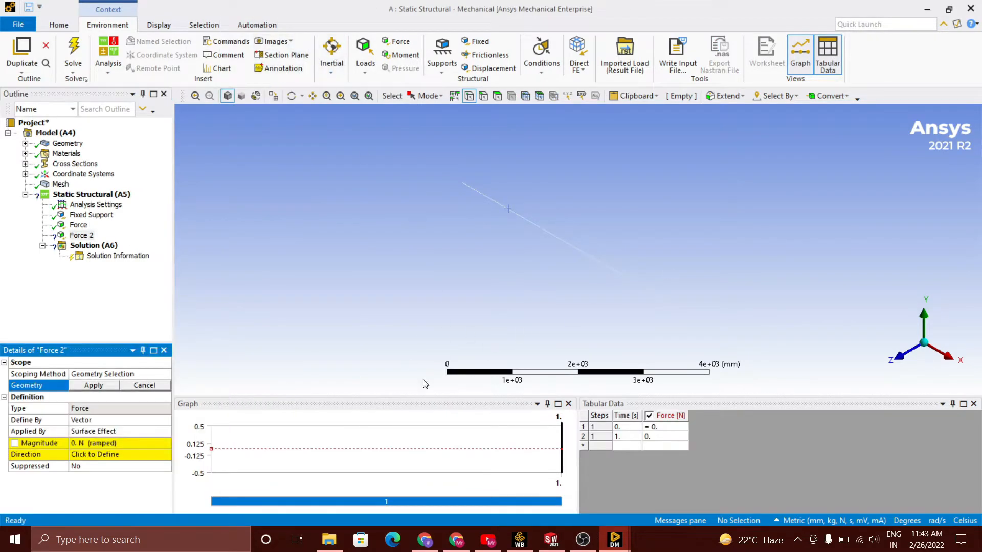
{"action": "left_click", "coordinate": [695, 316]}
{"action": "left_click", "coordinate": [94, 385]}
{"action": "left_click", "coordinate": [105, 434]}
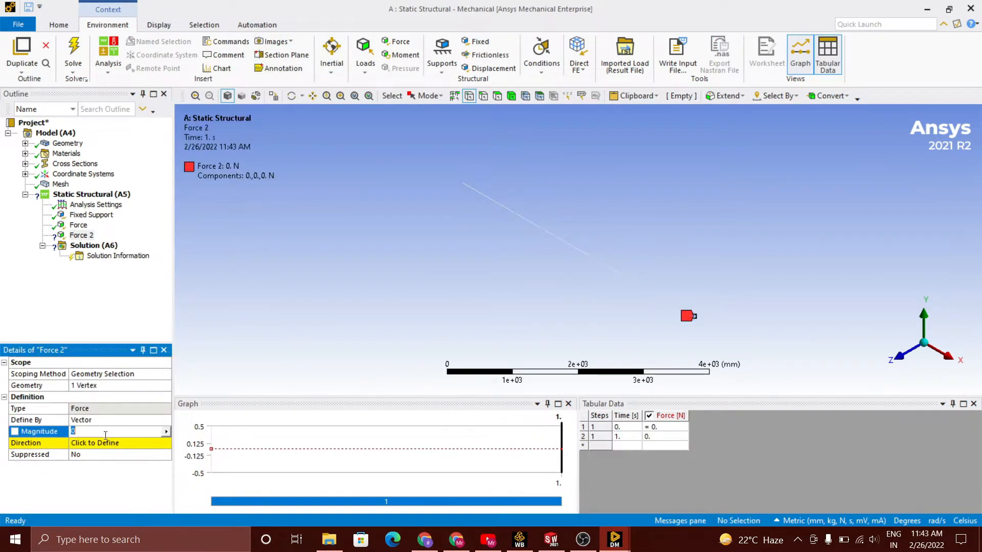
{"action": "left_click", "coordinate": [142, 419]}
{"action": "left_click", "coordinate": [142, 419]}
{"action": "left_click", "coordinate": [139, 434]}
{"action": "left_click", "coordinate": [133, 454]}
{"action": "type", "text": "-100"}
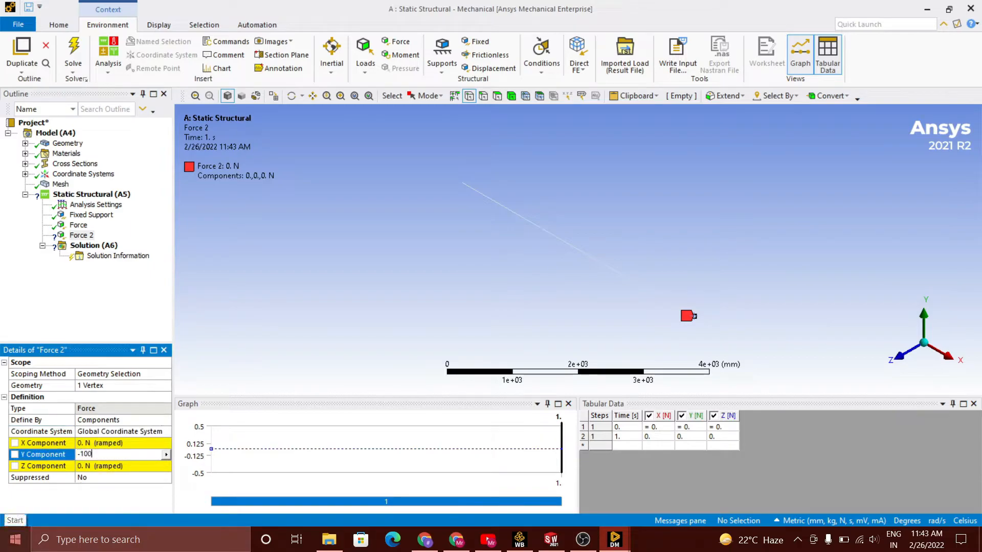
{"action": "type", "text": "0"}
{"action": "key", "text": "Return"}
Add a third Force on the beam's third segment edge, defined by components with Y Component -4000 N.
{"action": "right_click", "coordinate": [100, 195]}
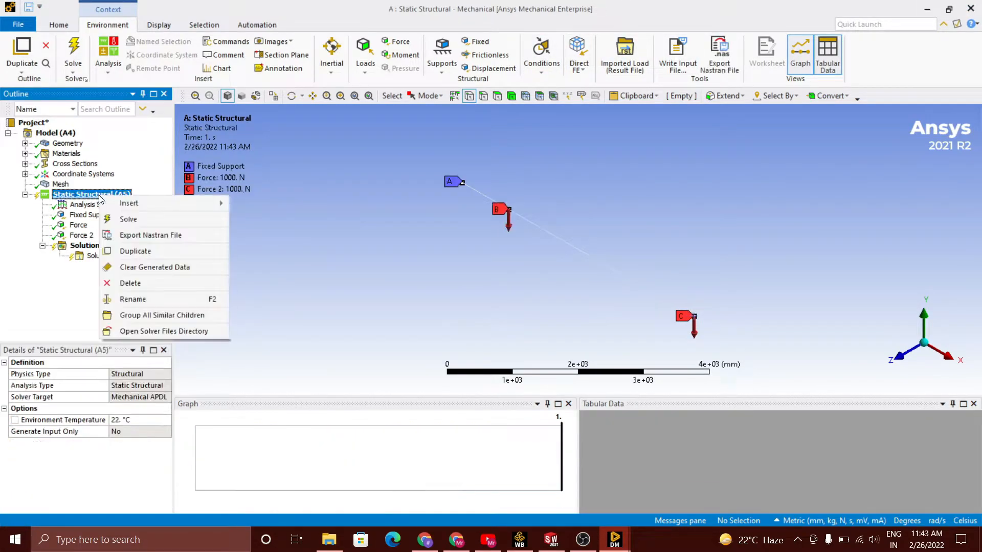
{"action": "mouse_move", "coordinate": [124, 201]}
{"action": "left_click", "coordinate": [276, 81]}
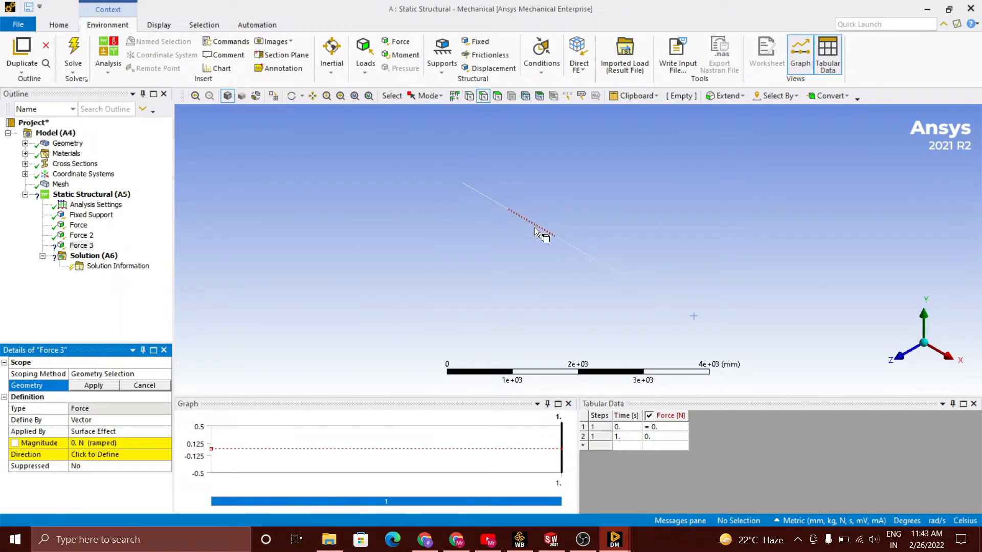
{"action": "left_click", "coordinate": [570, 246]}
{"action": "left_click", "coordinate": [94, 385]}
{"action": "left_click", "coordinate": [123, 420]}
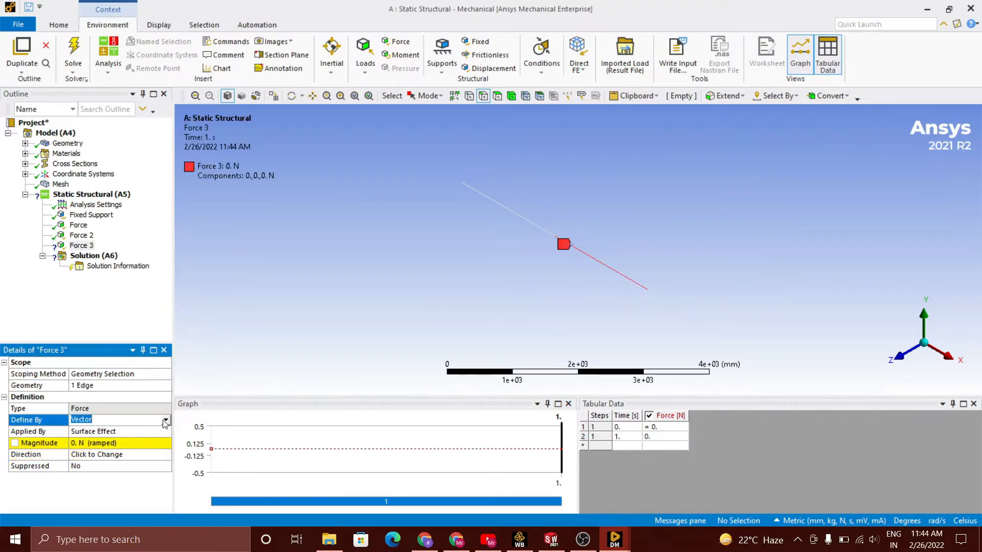
{"action": "left_click", "coordinate": [148, 419]}
{"action": "left_click", "coordinate": [117, 441]}
{"action": "left_click", "coordinate": [132, 465]}
{"action": "type", "text": "-4000"}
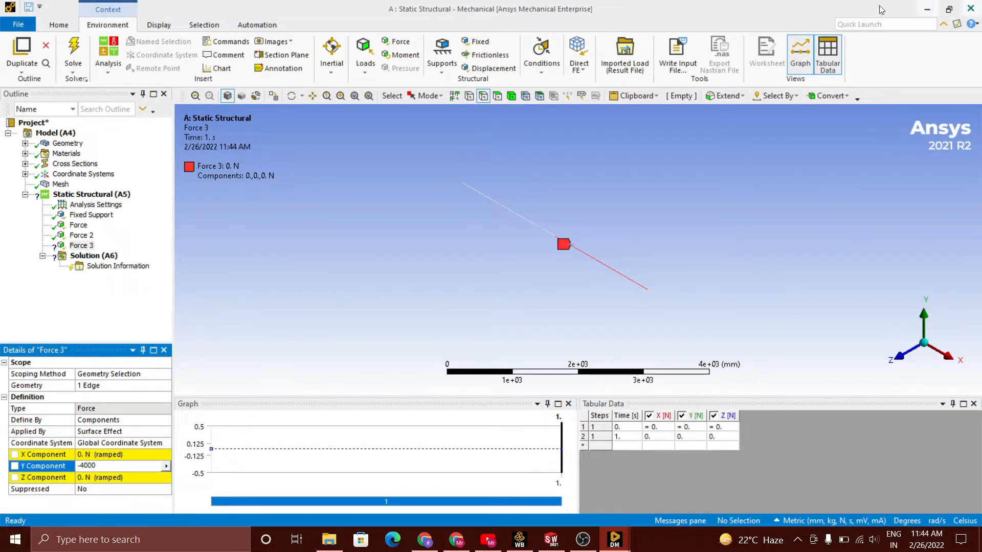
{"action": "key", "text": "Return"}
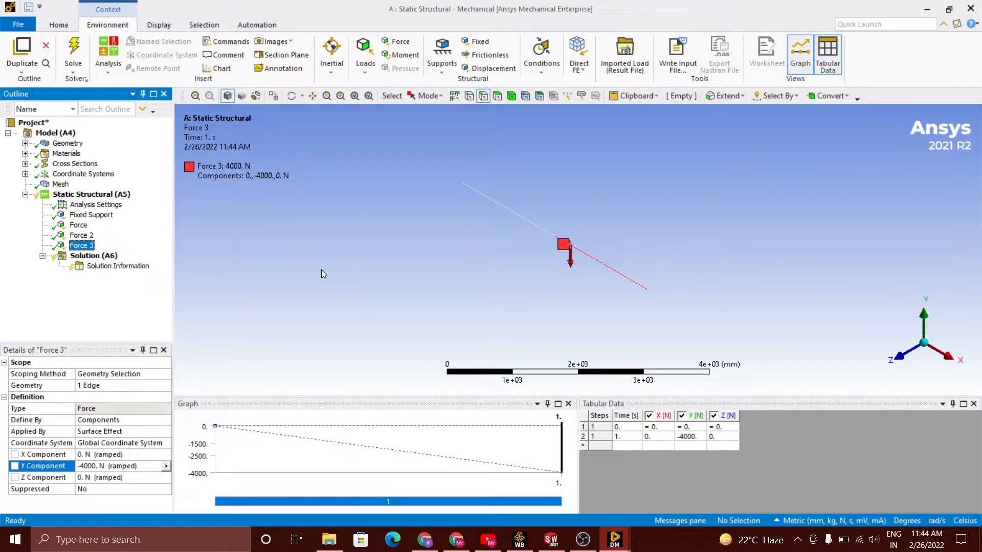
Solve the static structural analysis and select its Solution.
{"action": "left_click", "coordinate": [75, 53]}
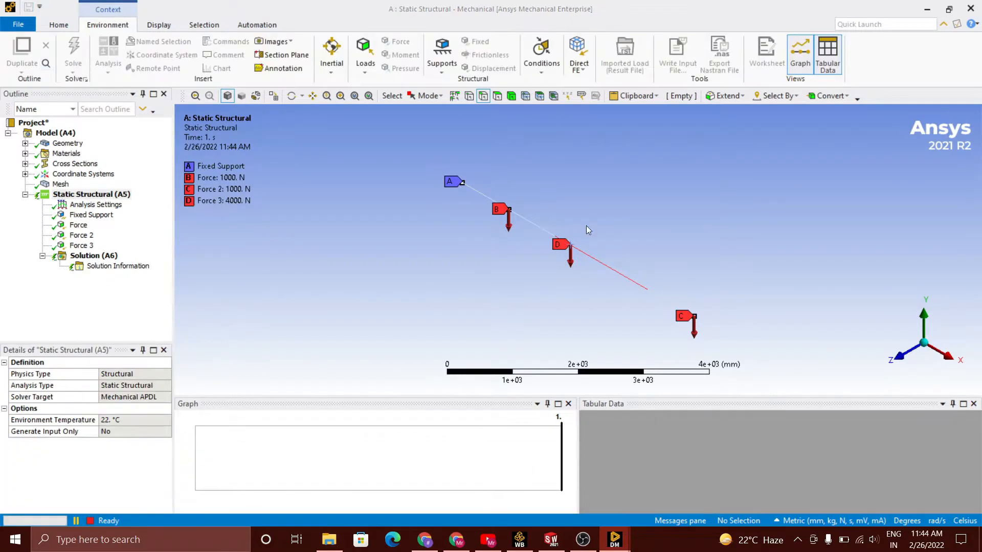
{"action": "middle_click_drag", "start_coordinate": [571, 219], "coordinate": [775, 298]}
{"action": "left_click", "coordinate": [92, 256]}
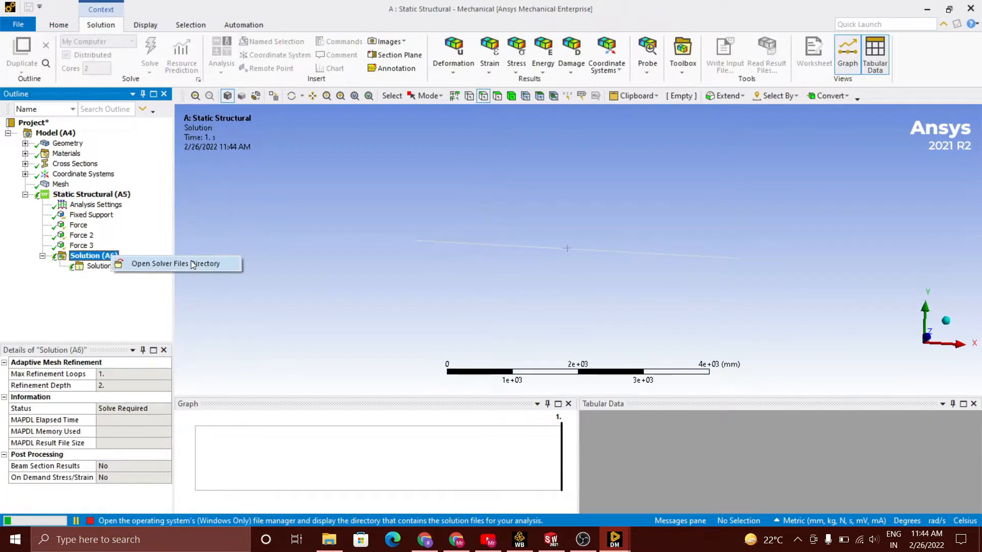
Add Total Bending Moment and Total Shear Force beam results to the solution.
{"action": "right_click", "coordinate": [99, 257]}
{"action": "mouse_move", "coordinate": [141, 262]}
{"action": "mouse_move", "coordinate": [287, 342]}
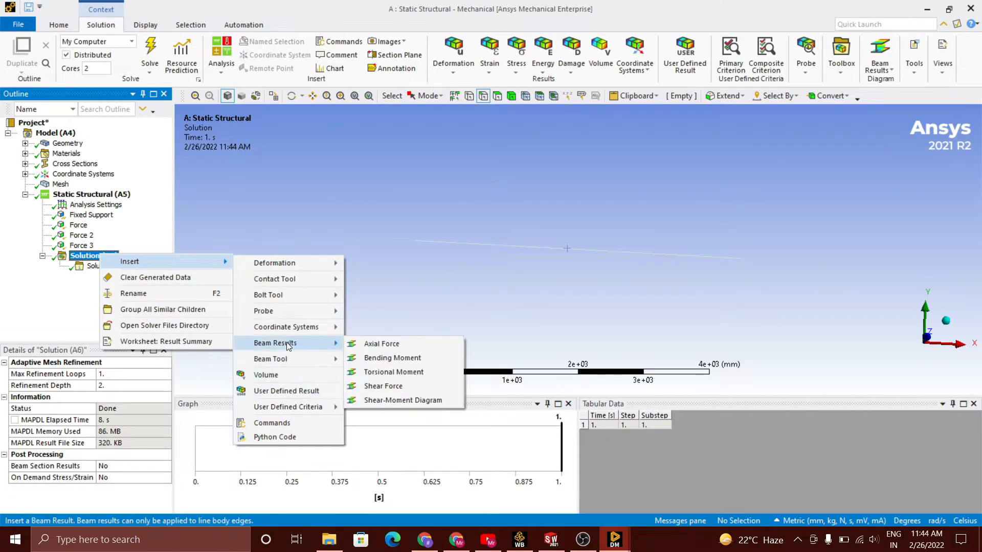
{"action": "left_click", "coordinate": [384, 358]}
{"action": "right_click", "coordinate": [90, 257]}
{"action": "mouse_move", "coordinate": [140, 263]}
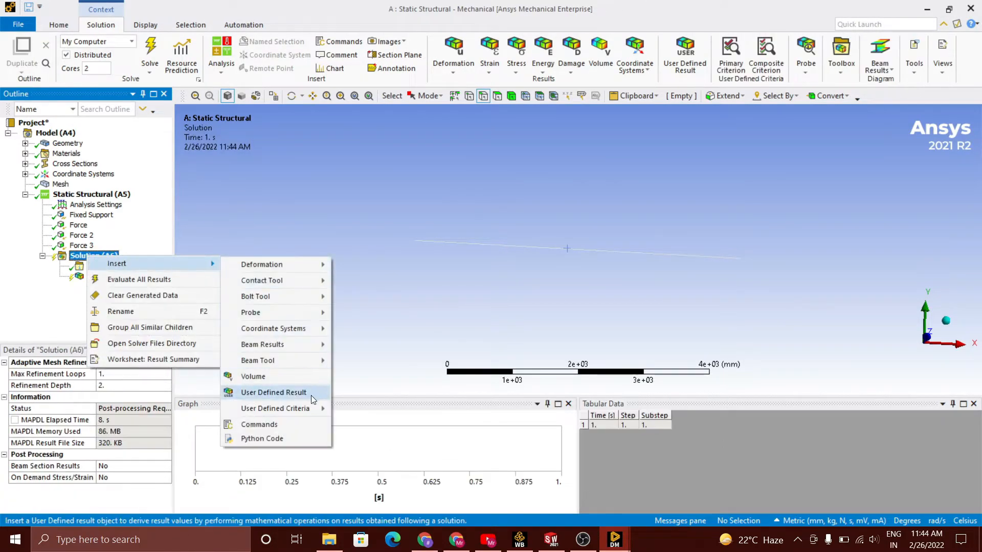
{"action": "mouse_move", "coordinate": [364, 344]}
{"action": "left_click", "coordinate": [377, 393]}
Add a Beam Tool for stress results to the solution and evaluate all the results.
{"action": "right_click", "coordinate": [92, 256]}
{"action": "mouse_move", "coordinate": [140, 261]}
{"action": "mouse_move", "coordinate": [287, 362]}
{"action": "left_click", "coordinate": [377, 362]}
{"action": "left_click", "coordinate": [60, 297]}
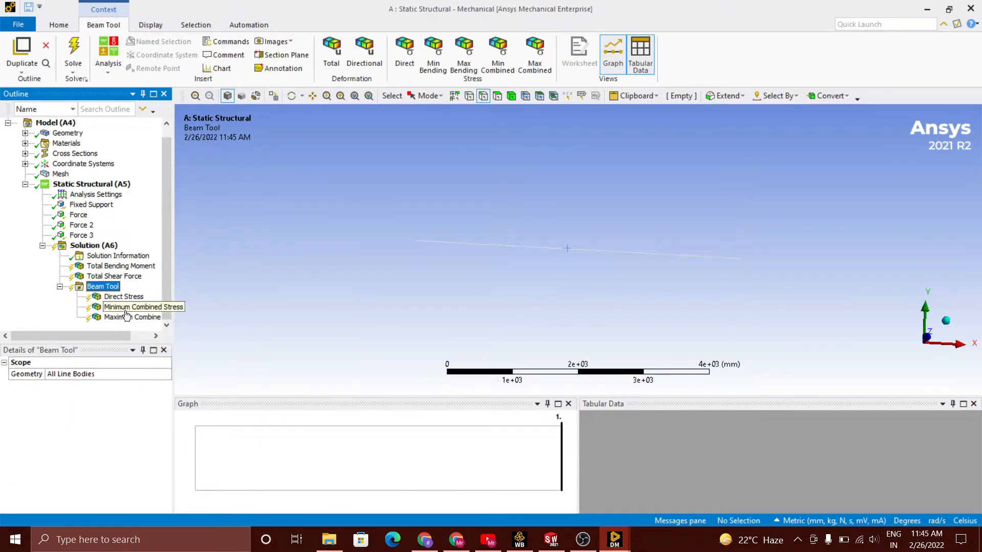
{"action": "key", "text": "F5"}
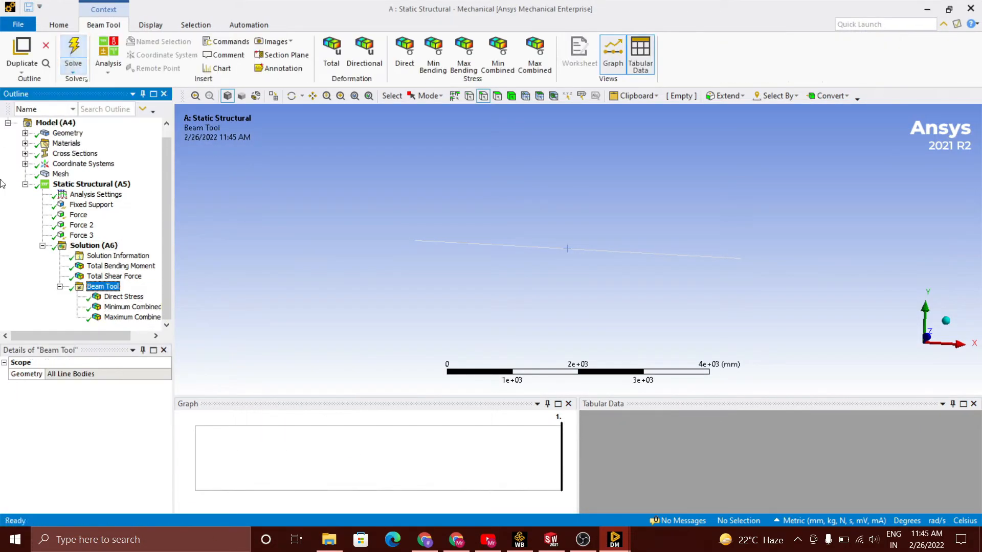
Review the bending moment, shear force and Beam Tool stress results, and show the minimum marker on the Maximum Combined Stress plot.
{"action": "left_click", "coordinate": [128, 266]}
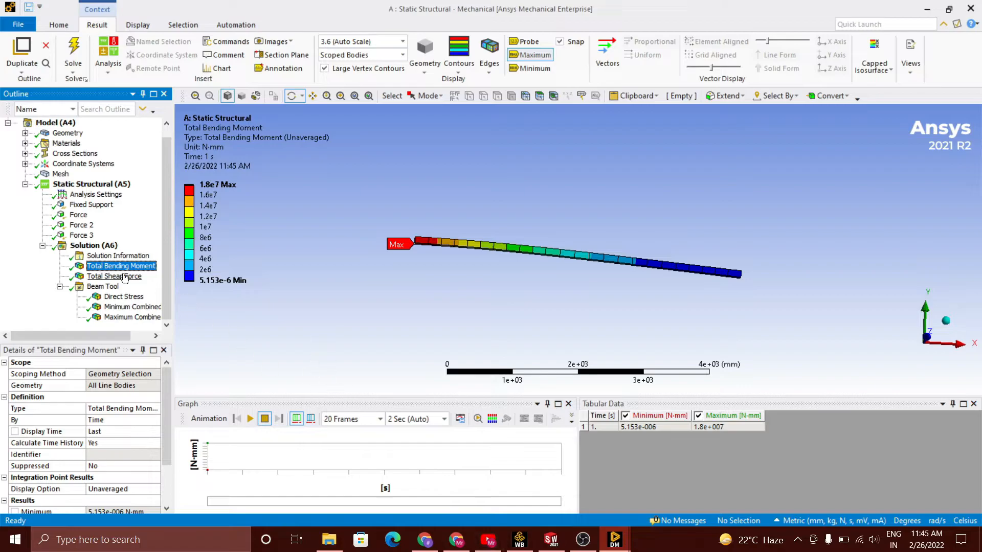
{"action": "left_click", "coordinate": [122, 277]}
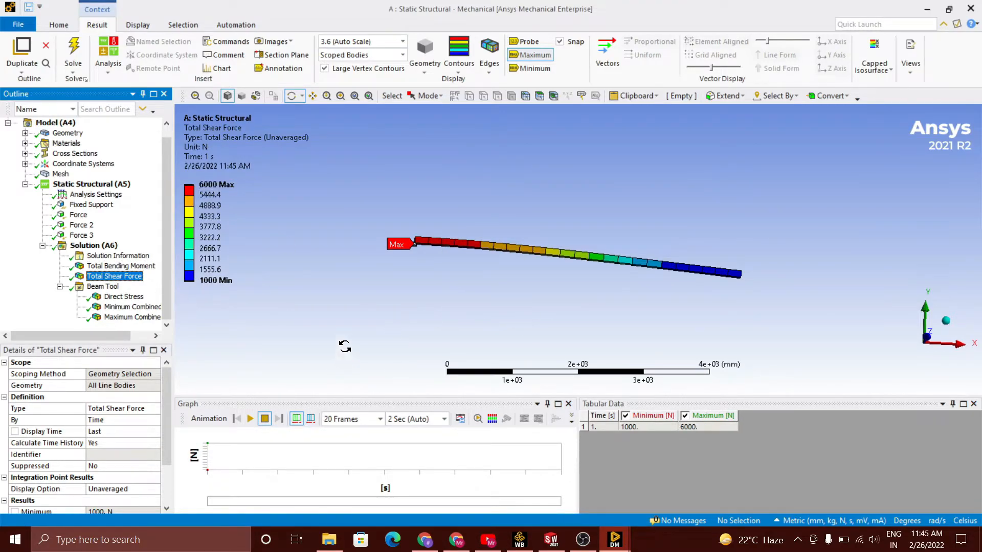
{"action": "key", "text": "Down"}
{"action": "key", "text": "Down"}
{"action": "key", "text": "Down"}
{"action": "key", "text": "Down"}
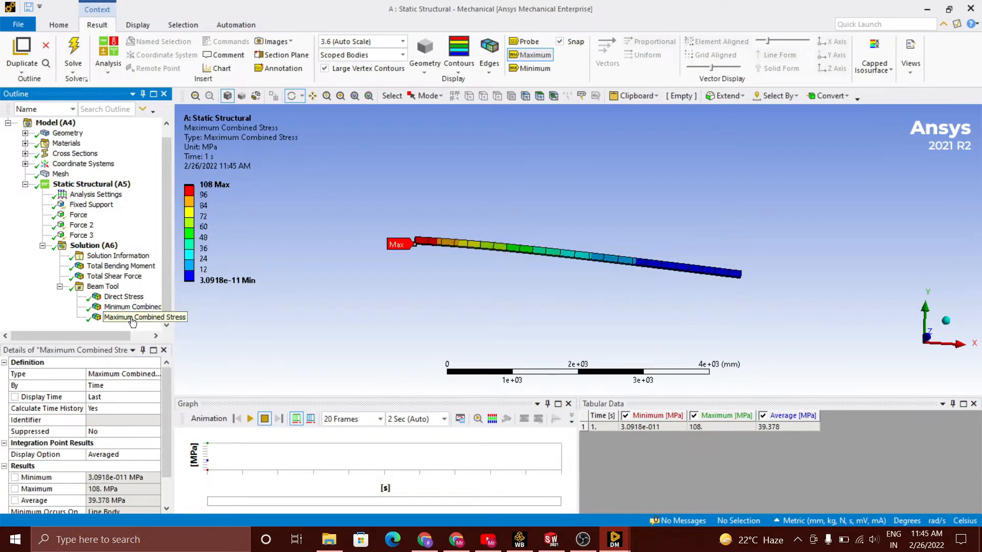
{"action": "left_click", "coordinate": [529, 68]}
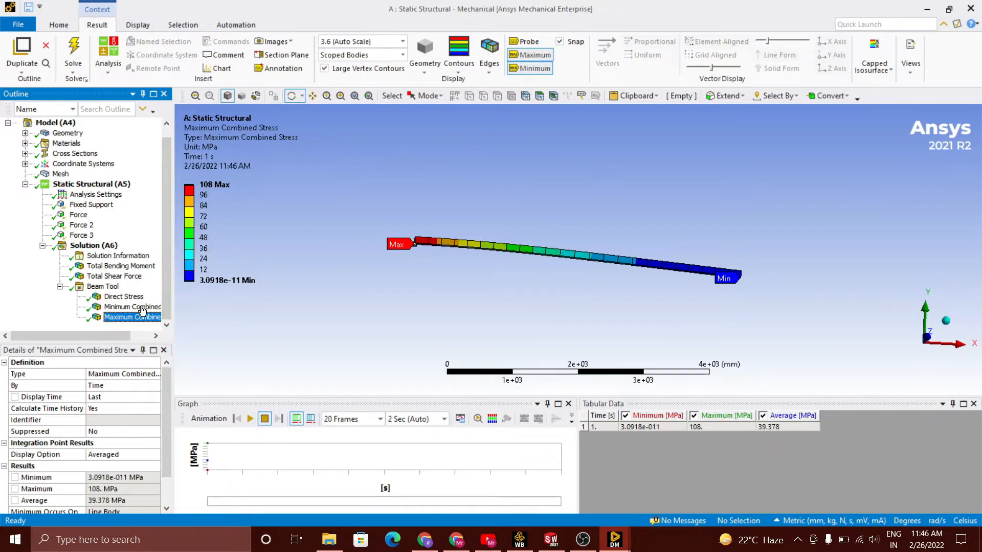
Add a Total Shear-Moment Diagram beam result to the solution.
{"action": "right_click", "coordinate": [102, 245]}
{"action": "mouse_move", "coordinate": [154, 254]}
{"action": "mouse_move", "coordinate": [276, 335]}
{"action": "left_click", "coordinate": [402, 394]}
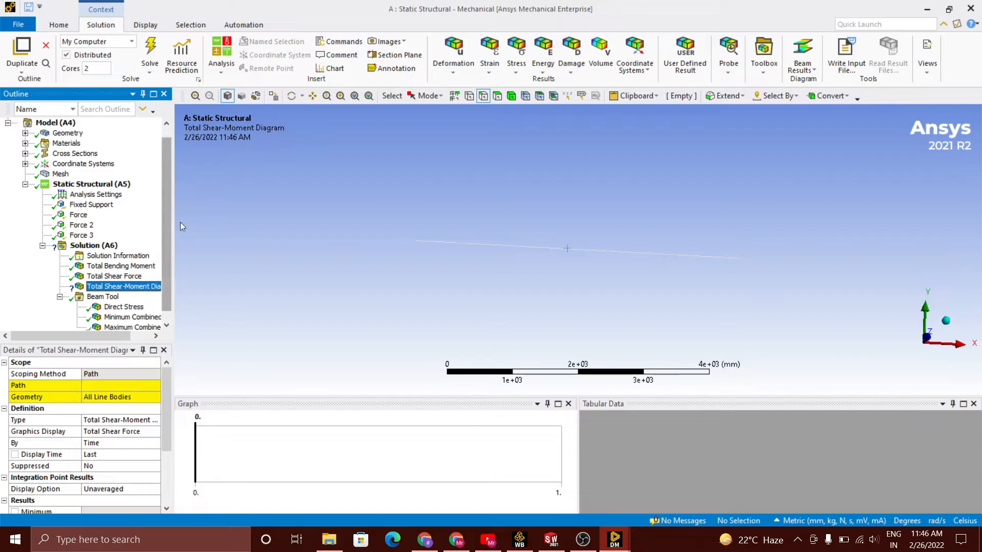
{"action": "scroll", "coordinate": [87, 215], "scroll_direction": "up", "scroll_amount": 1}
{"action": "right_click", "coordinate": [67, 143]}
{"action": "mouse_move", "coordinate": [153, 148]}
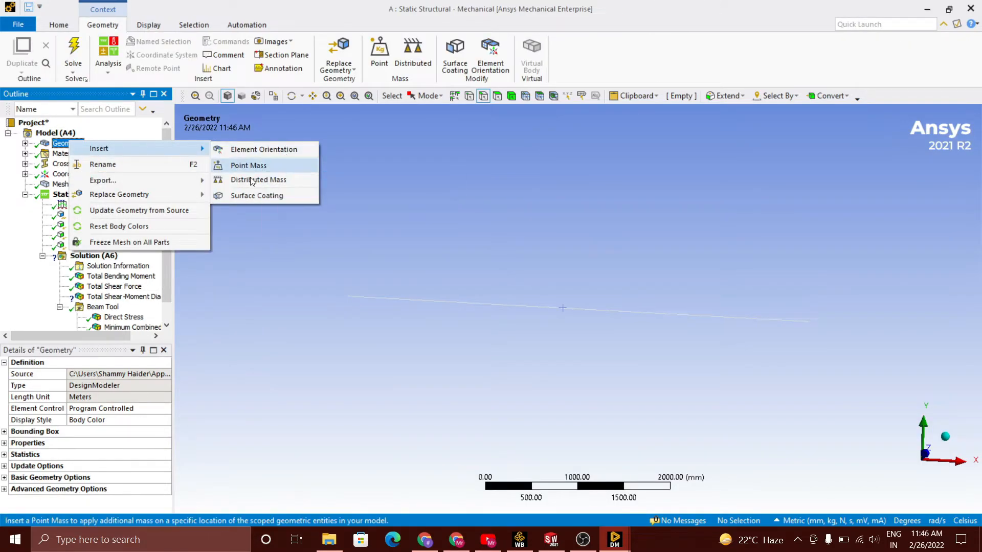
{"action": "right_click", "coordinate": [55, 133]}
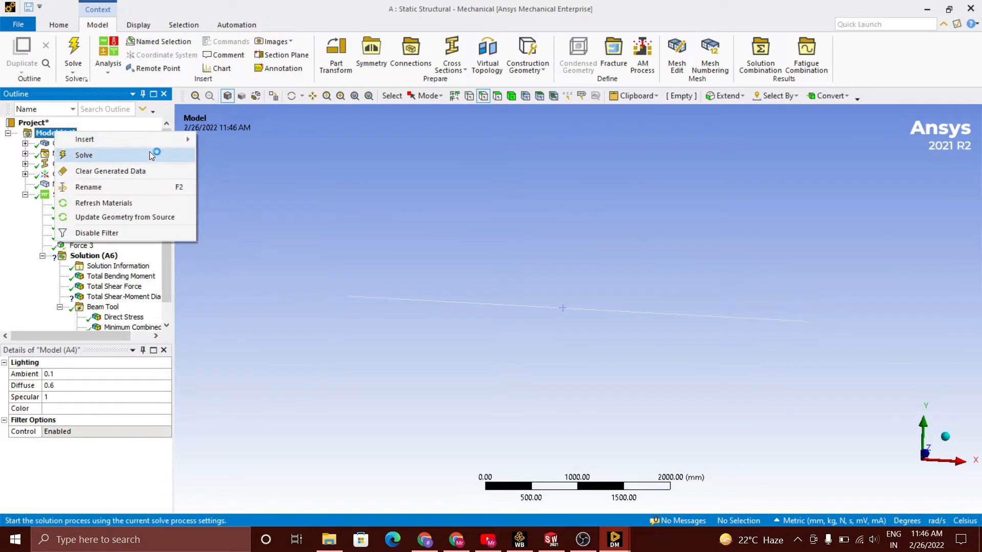
{"action": "mouse_move", "coordinate": [153, 139]}
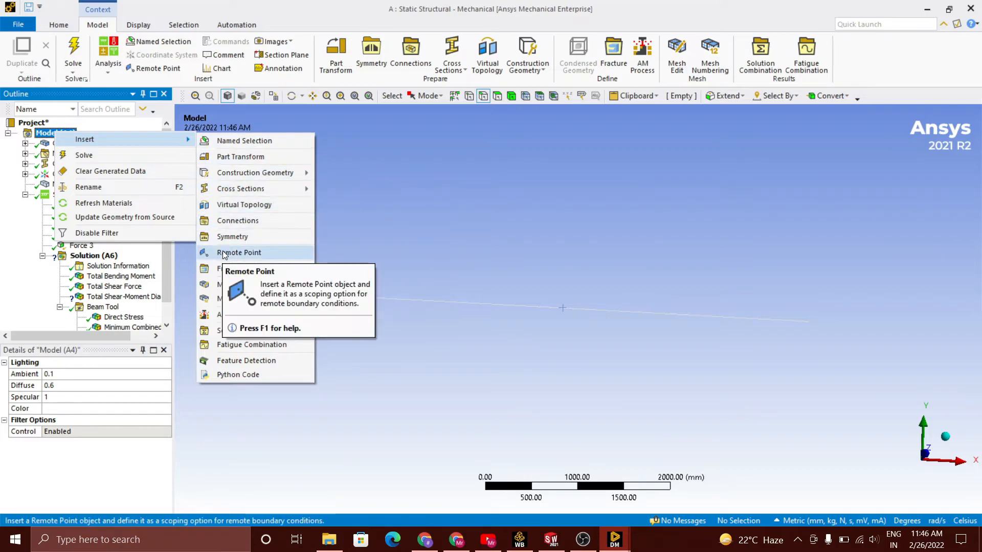
{"action": "left_click", "coordinate": [53, 183]}
{"action": "right_click", "coordinate": [75, 146]}
{"action": "mouse_move", "coordinate": [149, 153]}
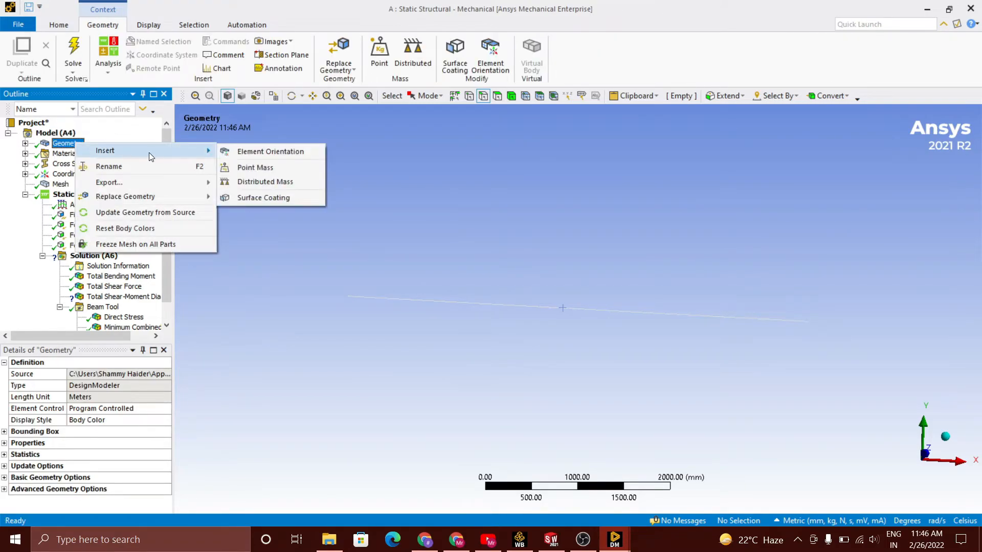
Insert a Construction Geometry Path into the model.
{"action": "left_click", "coordinate": [47, 133]}
{"action": "right_click", "coordinate": [56, 134]}
{"action": "mouse_move", "coordinate": [97, 139]}
{"action": "mouse_move", "coordinate": [252, 174]}
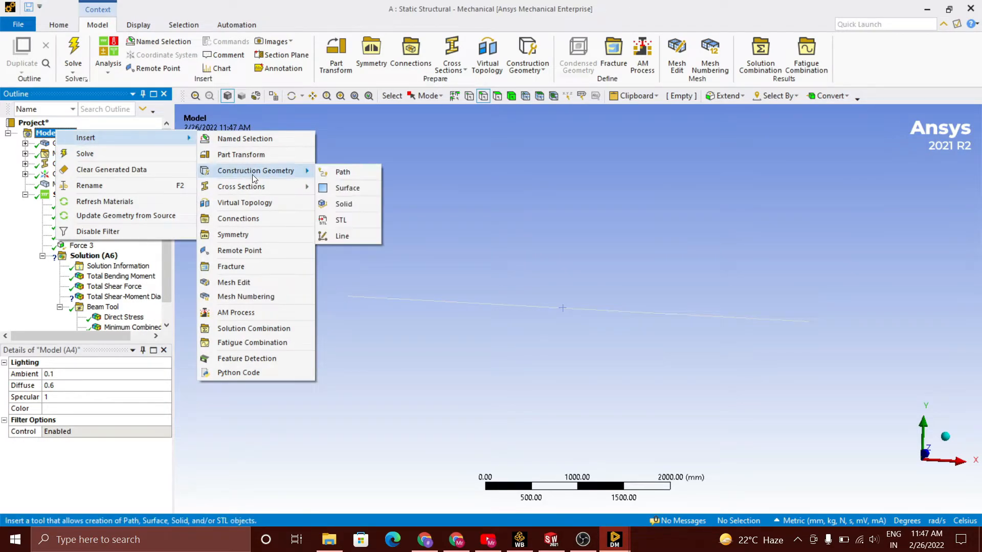
{"action": "left_click", "coordinate": [345, 174]}
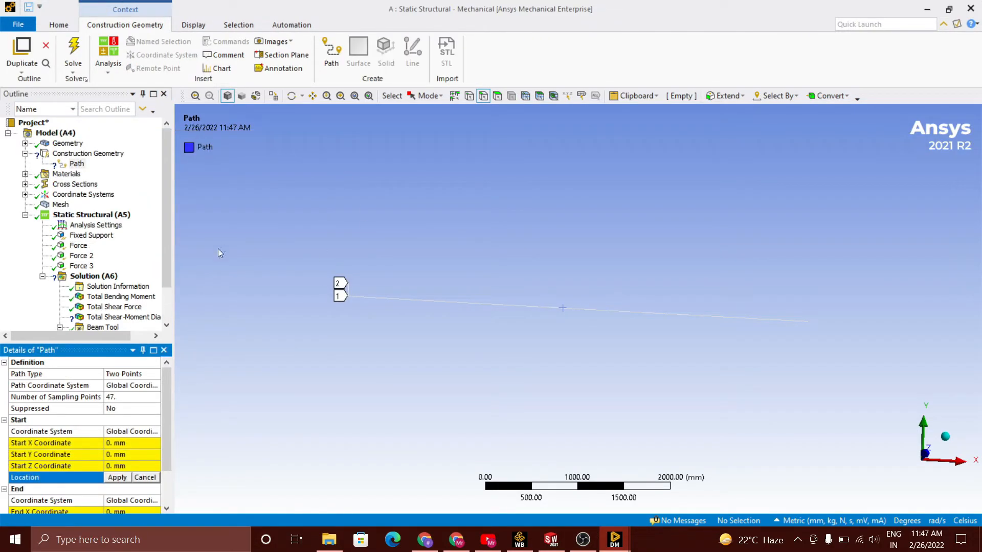
{"action": "left_click", "coordinate": [393, 300]}
{"action": "left_click", "coordinate": [454, 307], "text": "ctrl"}
{"action": "left_click", "coordinate": [593, 313], "text": "ctrl"}
{"action": "left_click", "coordinate": [781, 319], "text": "ctrl"}
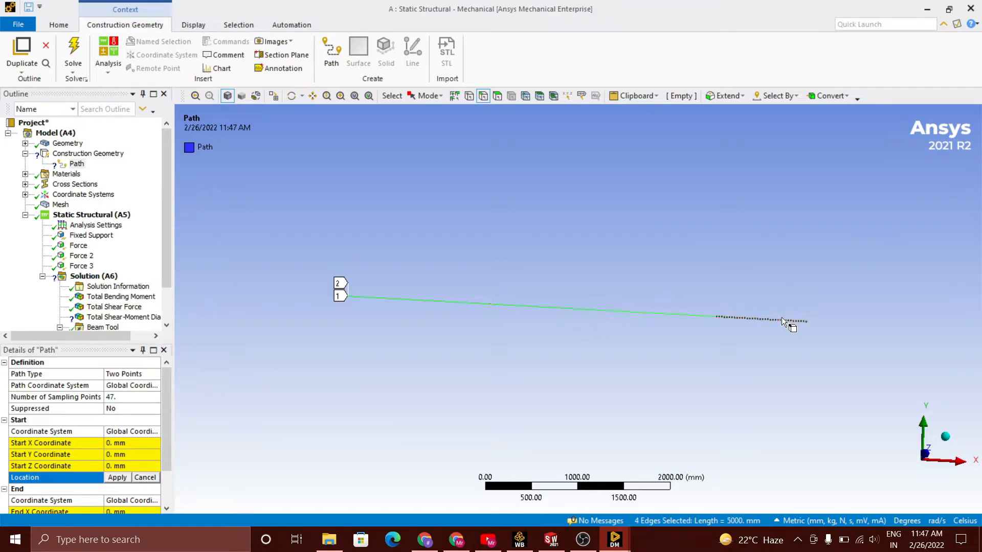
{"action": "scroll", "coordinate": [161, 409], "scroll_direction": "down", "scroll_amount": 2}
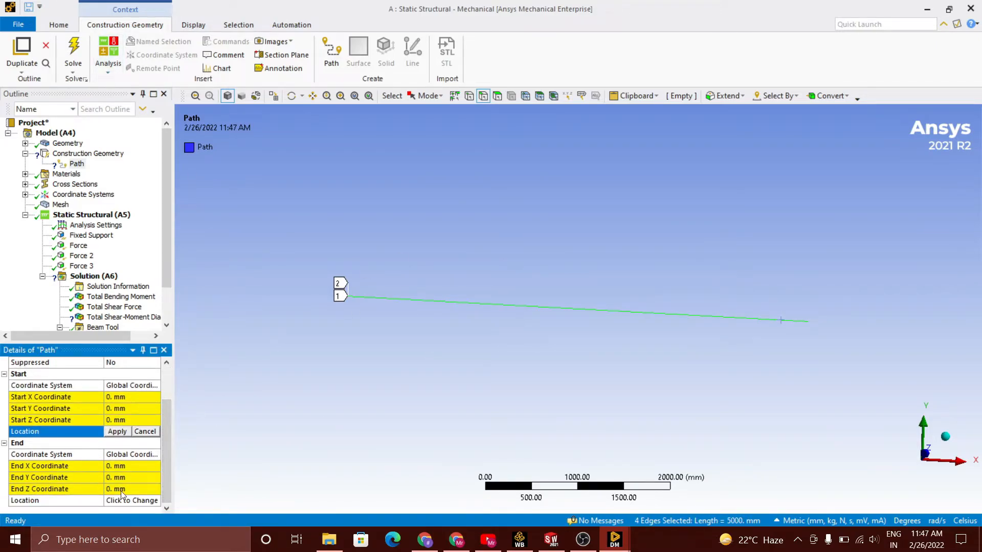
{"action": "scroll", "coordinate": [164, 468], "scroll_direction": "up", "scroll_amount": 2}
{"action": "left_click", "coordinate": [132, 431]}
{"action": "left_click", "coordinate": [155, 431]}
{"action": "left_click", "coordinate": [142, 385]}
{"action": "left_click", "coordinate": [155, 386]}
{"action": "left_click", "coordinate": [167, 483]}
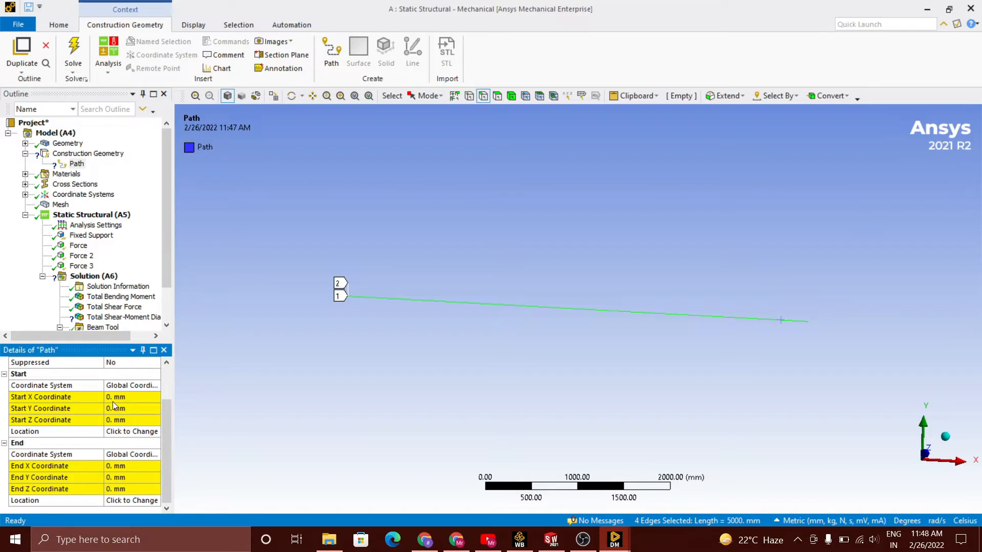
Set the path type to Edge and scope the path to all four beam edges.
{"action": "left_click", "coordinate": [198, 382]}
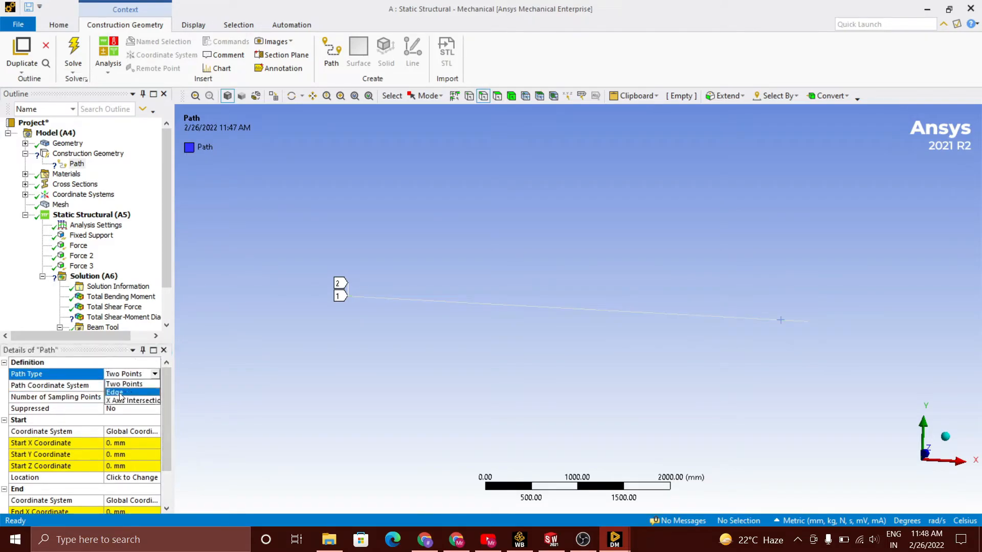
{"action": "left_click", "coordinate": [121, 393]}
{"action": "left_click", "coordinate": [383, 295]}
{"action": "left_click", "coordinate": [463, 301], "text": "ctrl"}
{"action": "left_click", "coordinate": [574, 308], "text": "ctrl"}
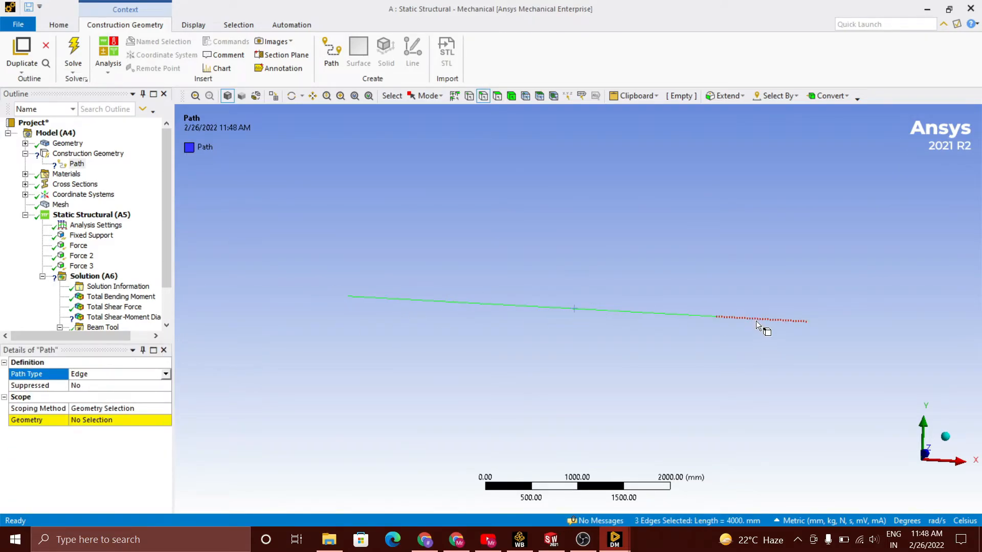
{"action": "left_click", "coordinate": [137, 420]}
{"action": "left_click", "coordinate": [92, 419]}
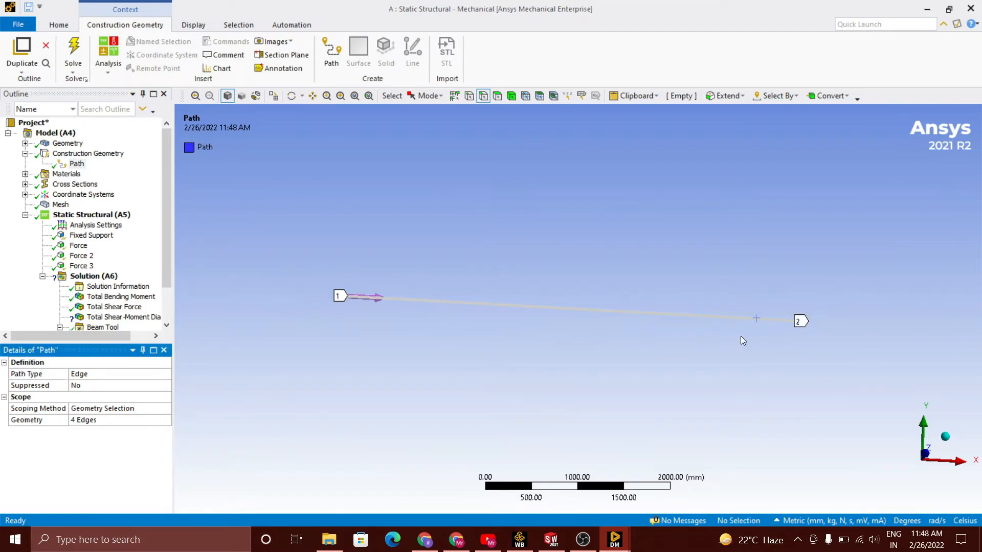
Assign the construction path to the Total Shear-Moment Diagram and solve to evaluate it.
{"action": "scroll", "coordinate": [168, 241], "scroll_direction": "down", "scroll_amount": 1}
{"action": "left_click", "coordinate": [132, 277]}
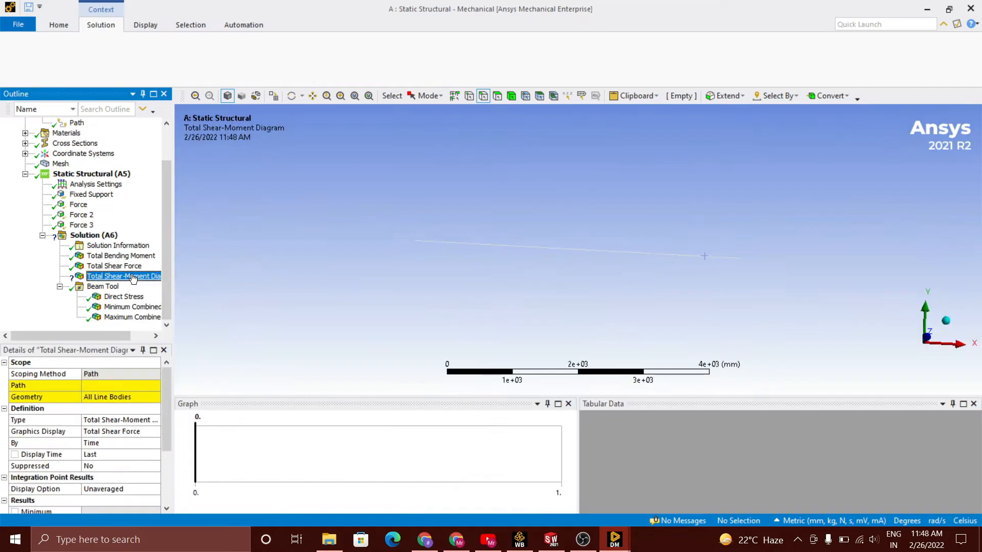
{"action": "left_click", "coordinate": [123, 386]}
{"action": "left_click", "coordinate": [155, 385]}
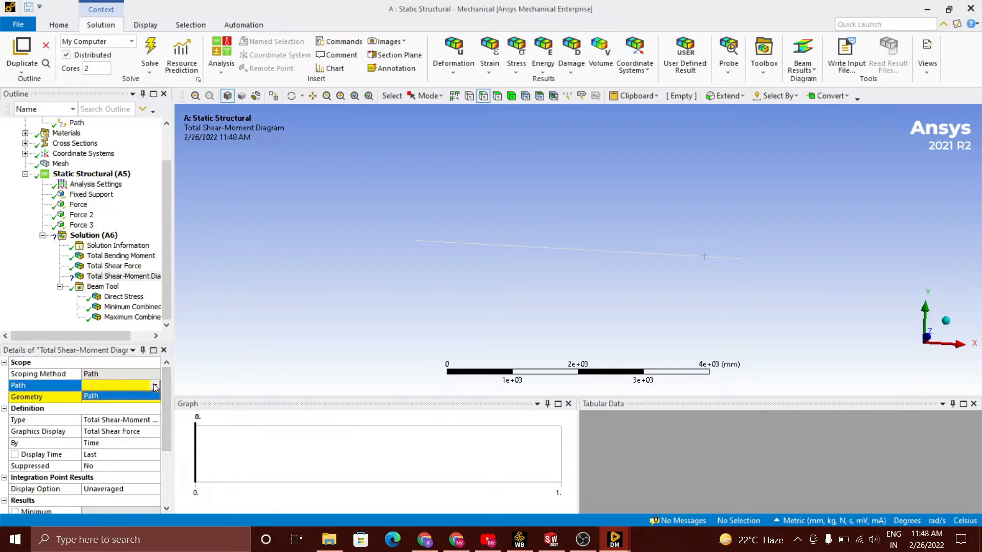
{"action": "left_click", "coordinate": [123, 396]}
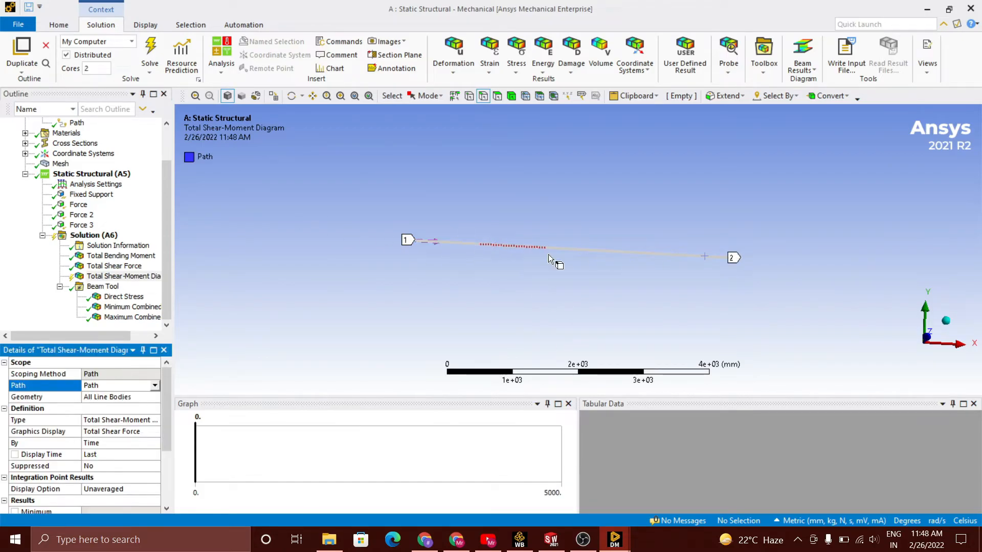
{"action": "left_click", "coordinate": [156, 53]}
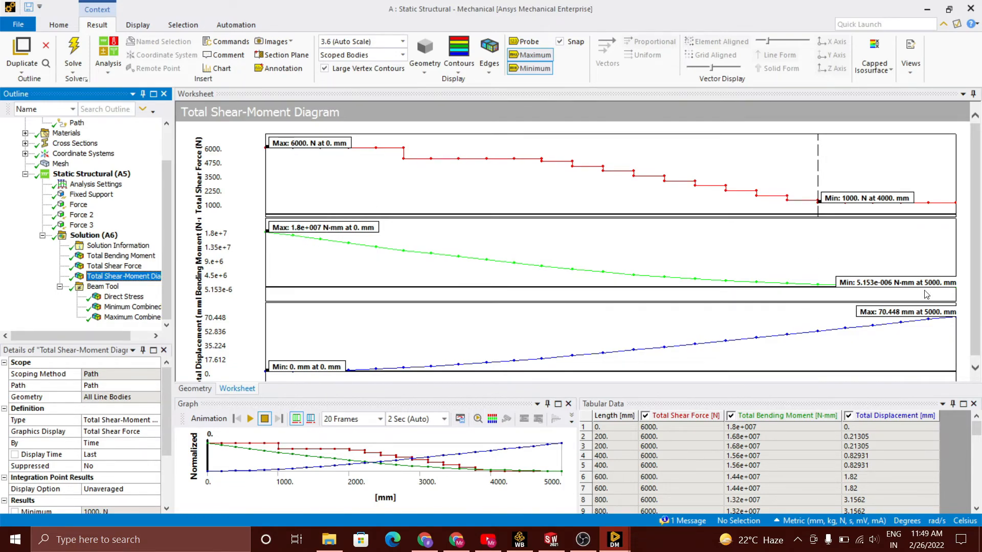
Review the Total Shear-Moment Diagram plots in the worksheet and the shear force contours on the beam geometry.
{"action": "left_click_drag", "start_coordinate": [974, 301], "coordinate": [974, 320]}
{"action": "left_click", "coordinate": [193, 389]}
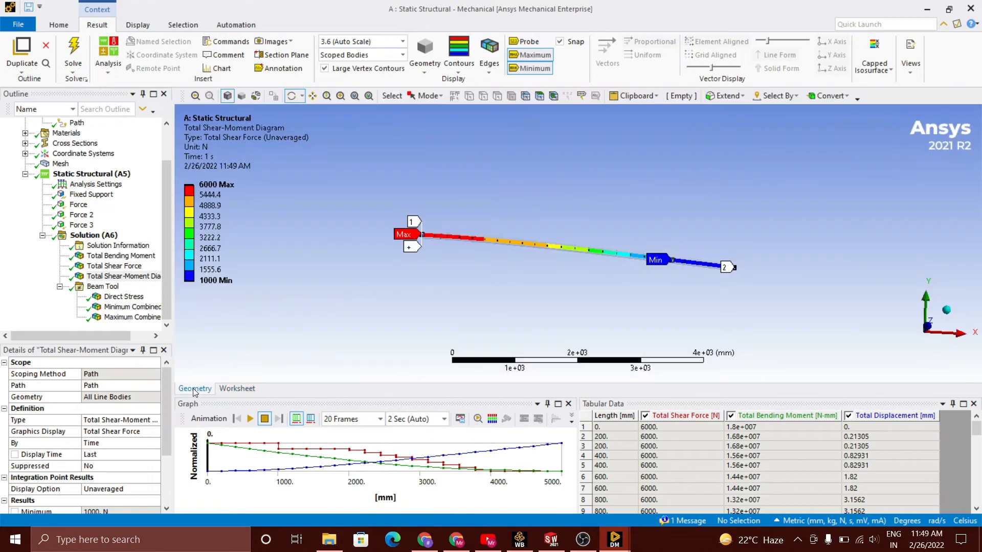
{"action": "left_click", "coordinate": [233, 390]}
{"action": "left_click", "coordinate": [207, 389]}
Display the total shear force result with Smooth Contours and play its animation.
{"action": "left_click", "coordinate": [250, 419]}
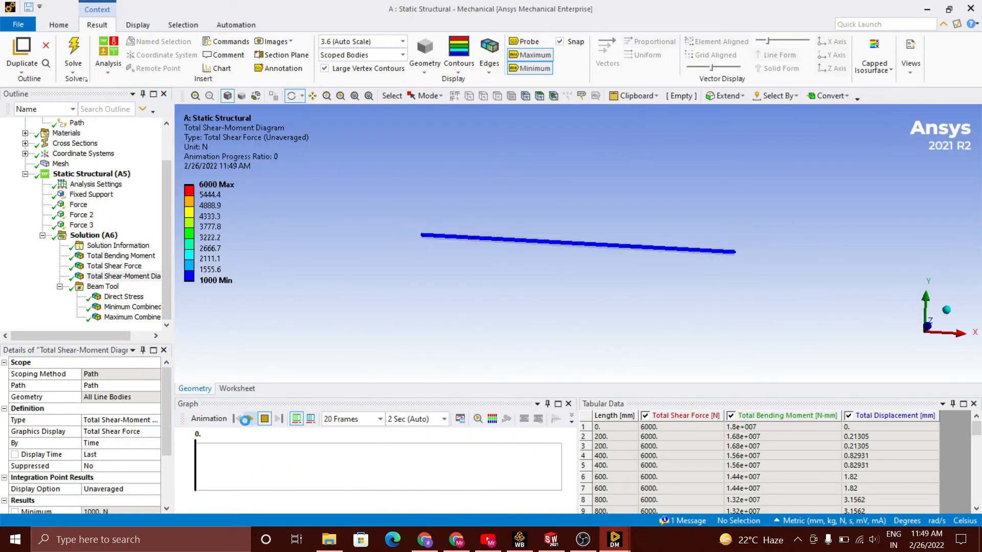
{"action": "left_click", "coordinate": [460, 75]}
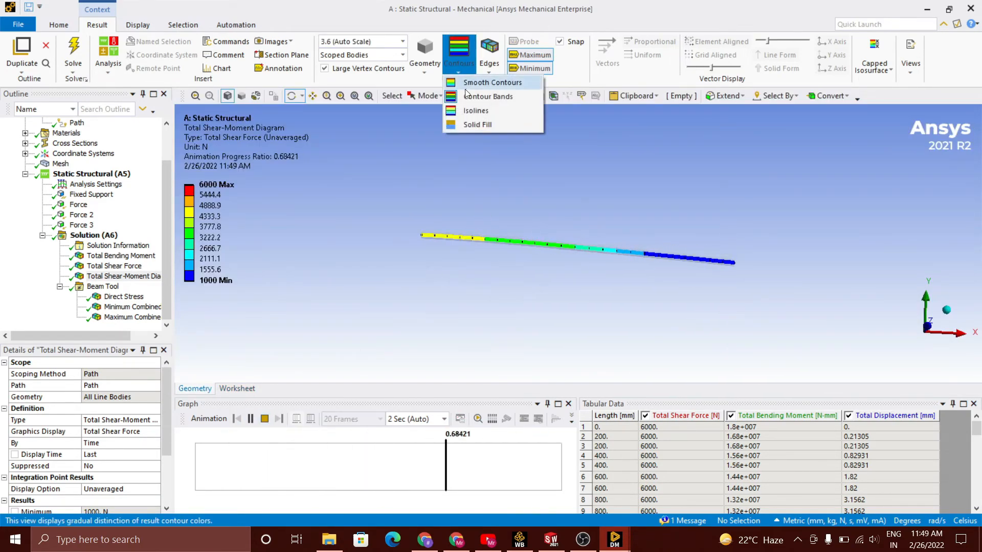
{"action": "left_click", "coordinate": [492, 81]}
{"action": "left_click", "coordinate": [250, 419]}
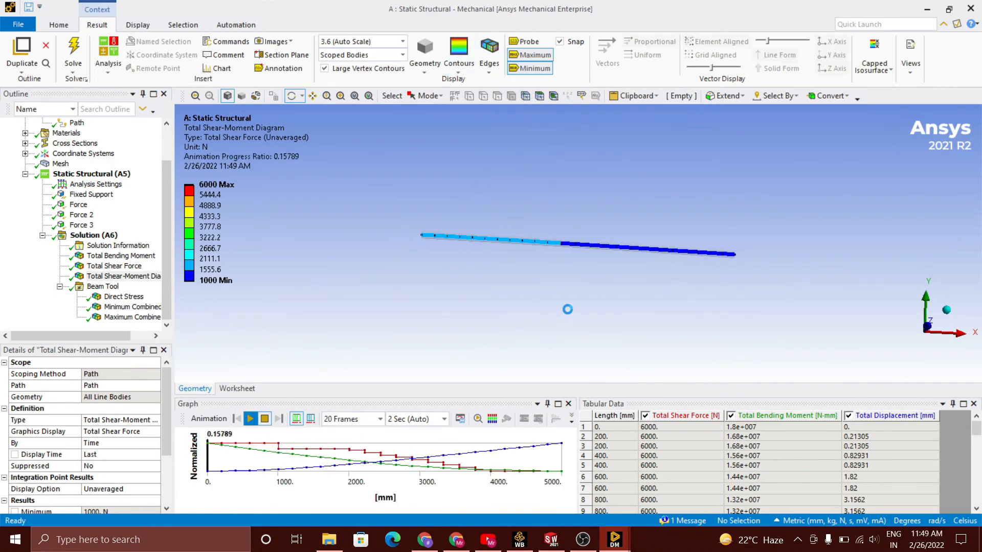
Examine the animated beam from another angle, recheck the shear-moment worksheet, and stop the animation in the geometry view.
{"action": "scroll", "coordinate": [585, 255], "scroll_direction": "up", "scroll_amount": 3}
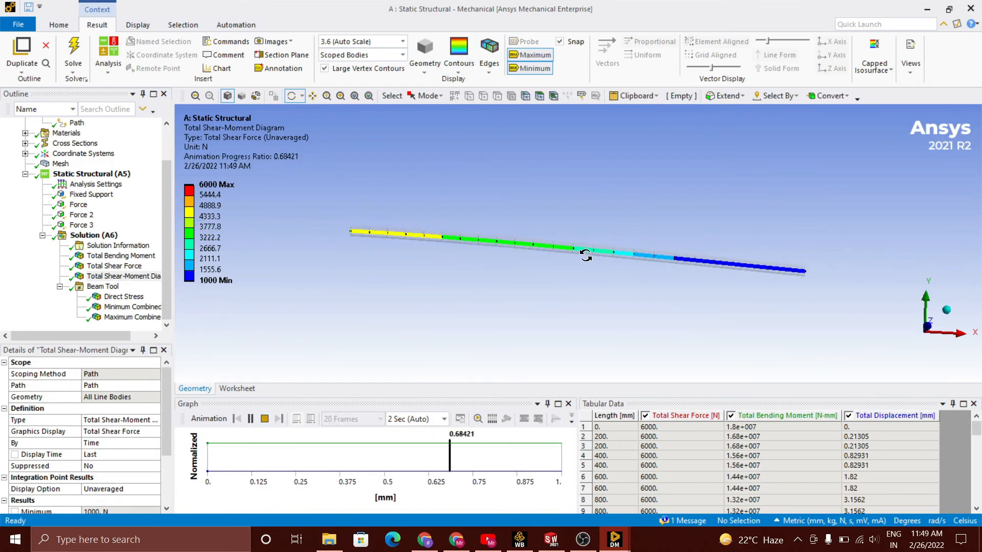
{"action": "left_click_drag", "start_coordinate": [576, 254], "coordinate": [436, 278]}
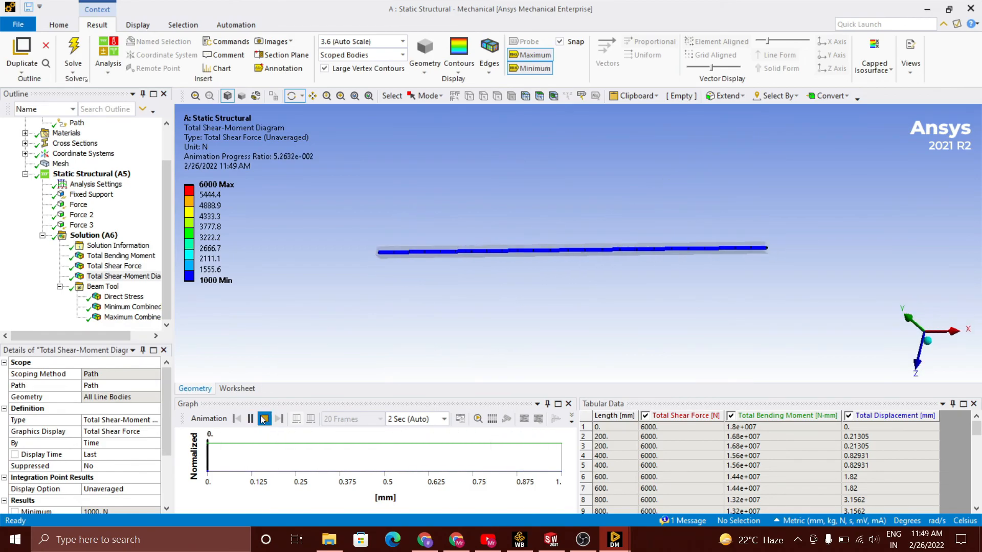
{"action": "left_click", "coordinate": [237, 389]}
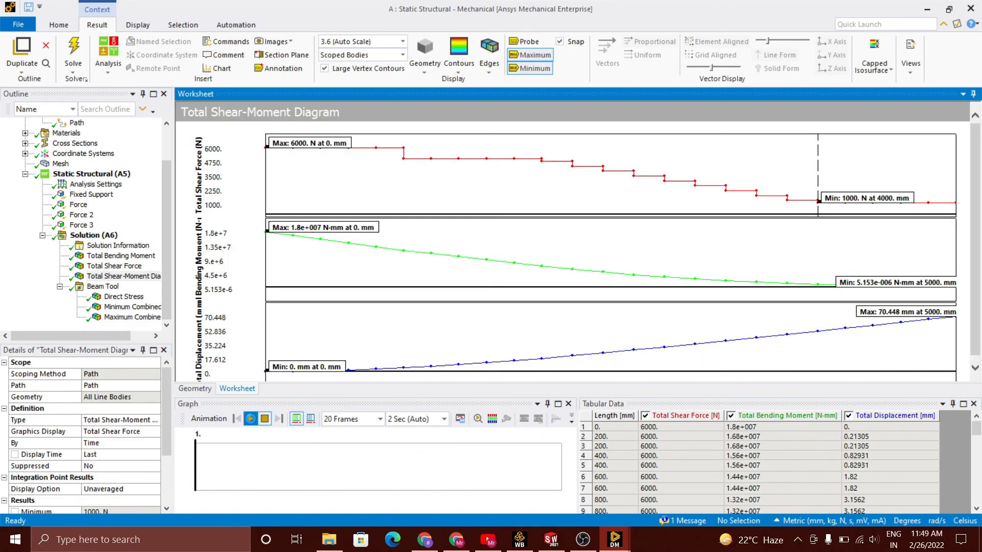
{"action": "left_click", "coordinate": [194, 388]}
{"action": "left_click", "coordinate": [264, 418]}
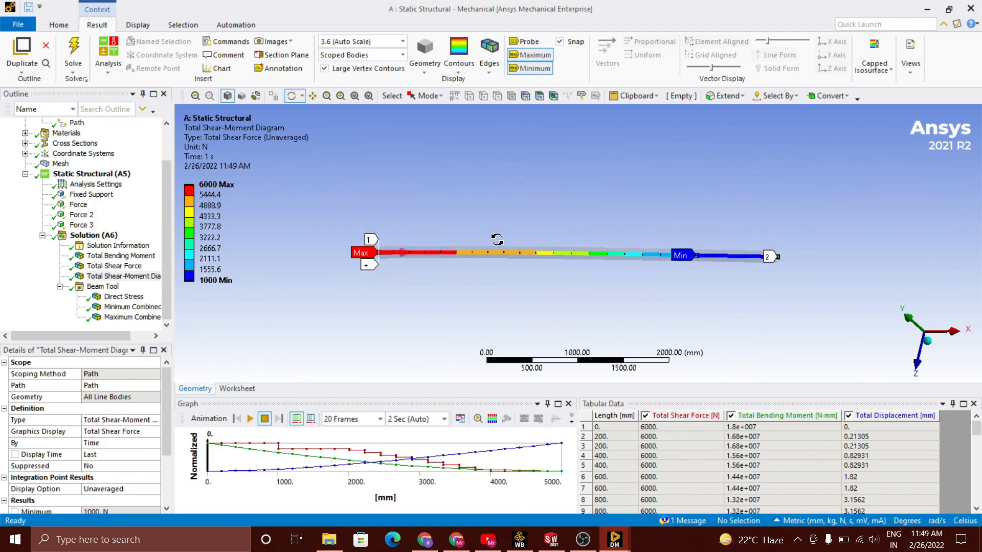